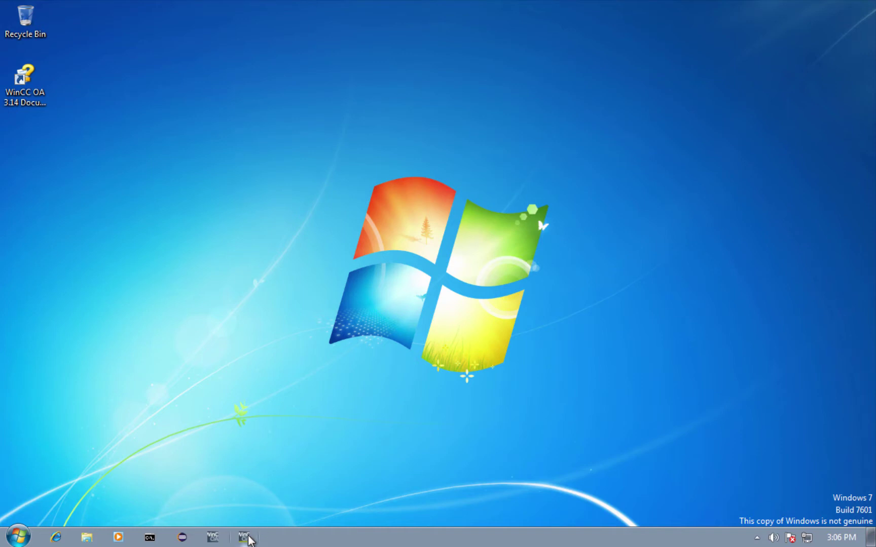
- Start the Youtube_test project in Project Administrator and move its Console to the left
click(246, 537)
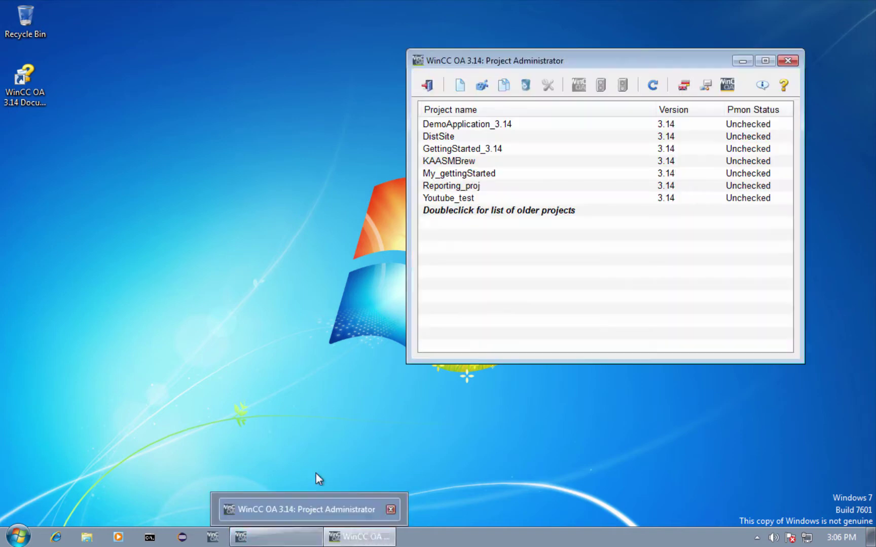
click(505, 200)
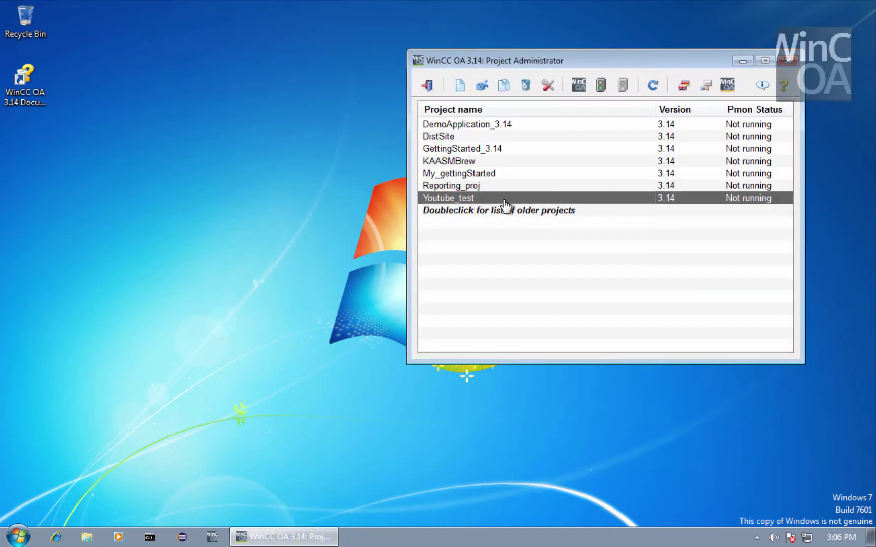
click(599, 88)
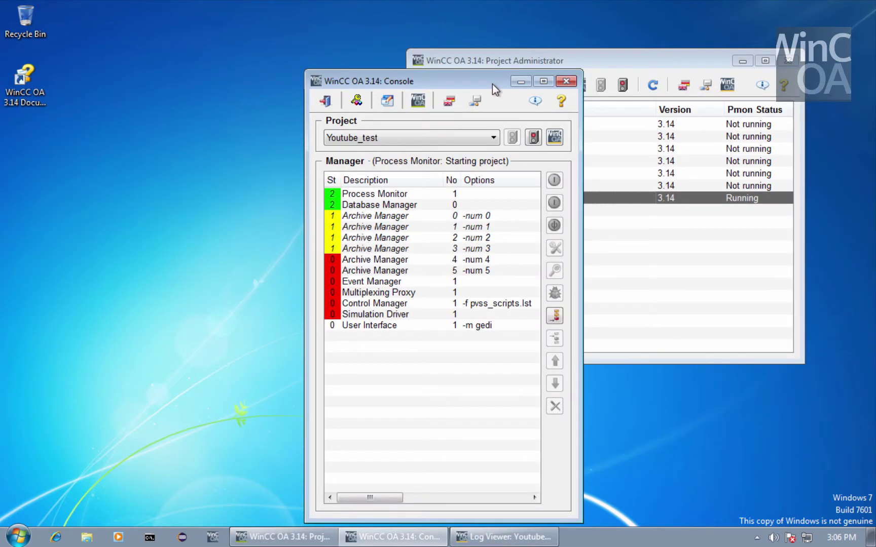
drag(492, 84, 302, 66)
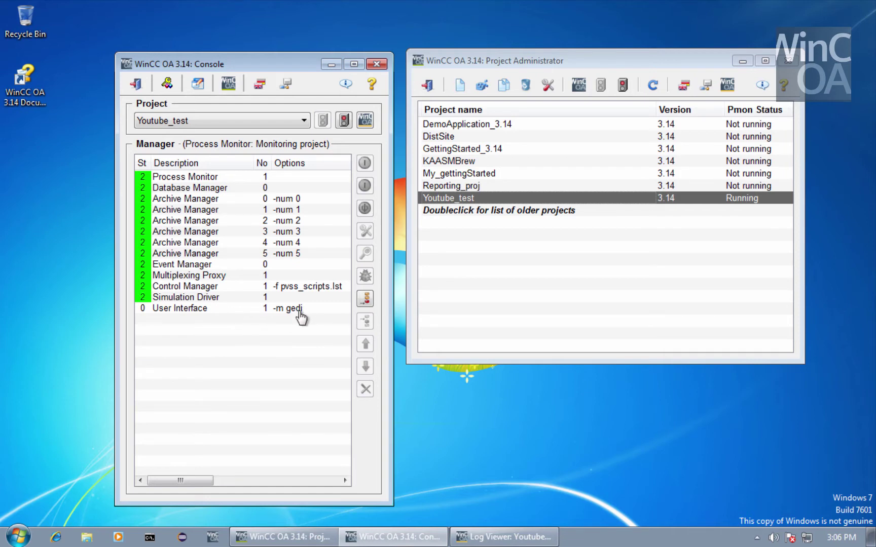
- Review the User Interface manager's properties, then start it and confirm the login to launch Gedi
click(231, 310)
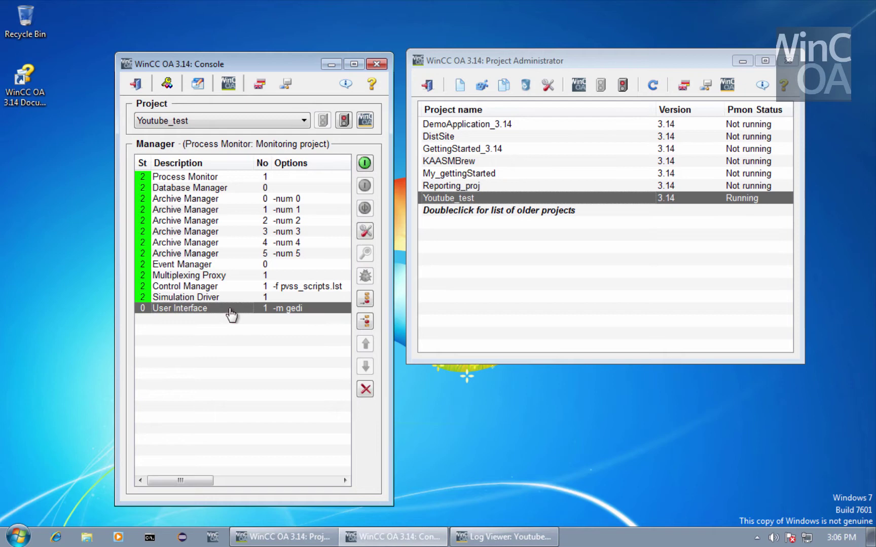
right_click(231, 312)
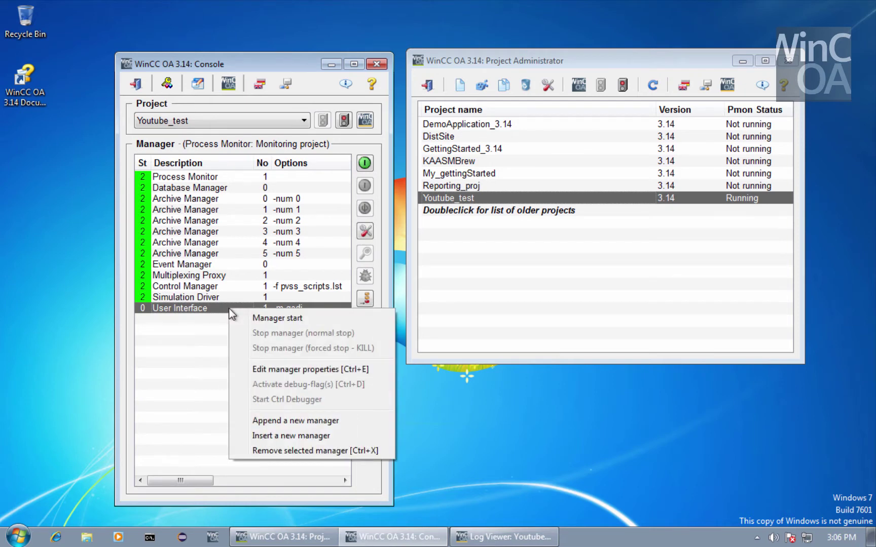
click(283, 371)
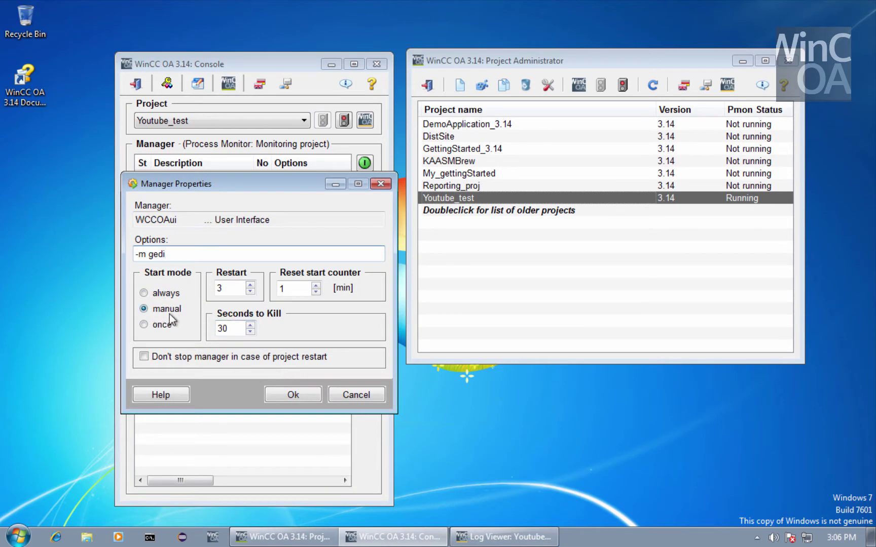
click(348, 396)
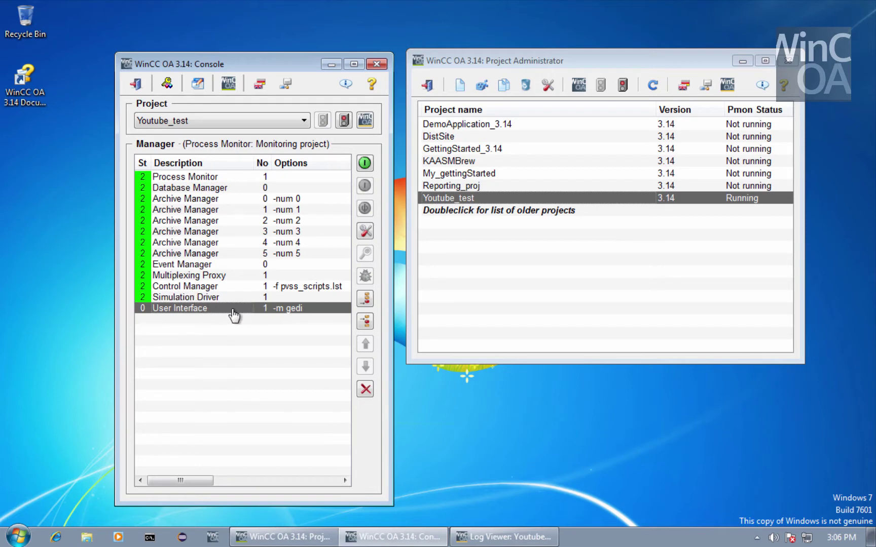
click(365, 163)
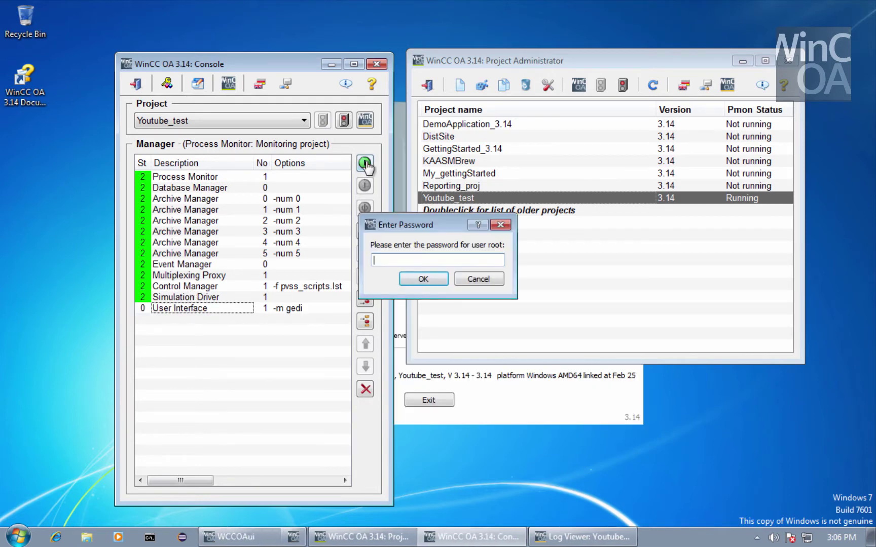
click(434, 278)
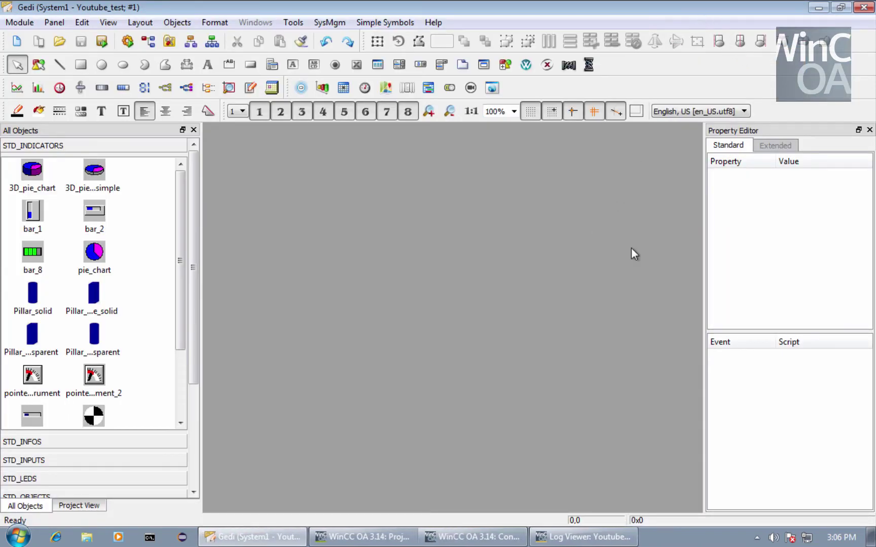
- Shift the Property Editor and expand the STD_INFOS, STD_INPUTS, STD_OBJECTS and STD_PANELS library categories
drag(791, 133, 830, 149)
click(79, 506)
click(37, 508)
drag(192, 234, 193, 186)
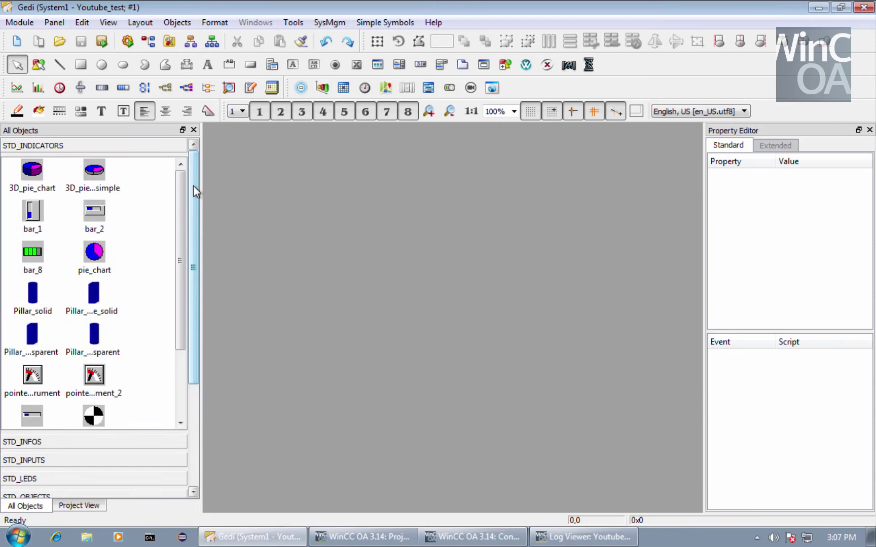
drag(196, 218, 196, 324)
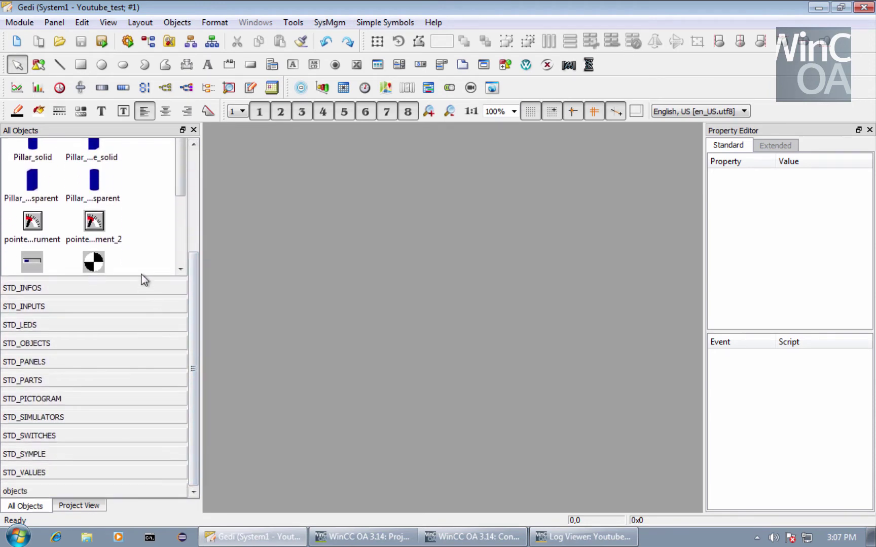
click(136, 288)
click(122, 305)
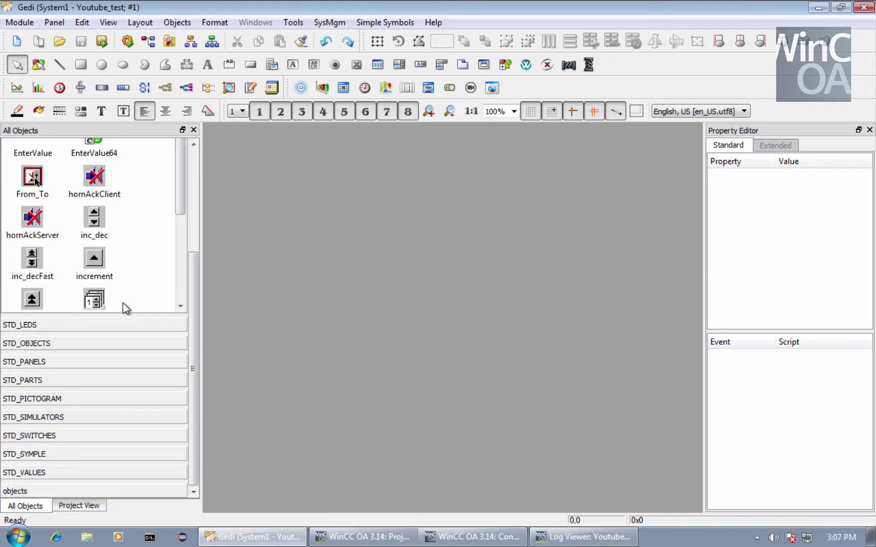
click(118, 344)
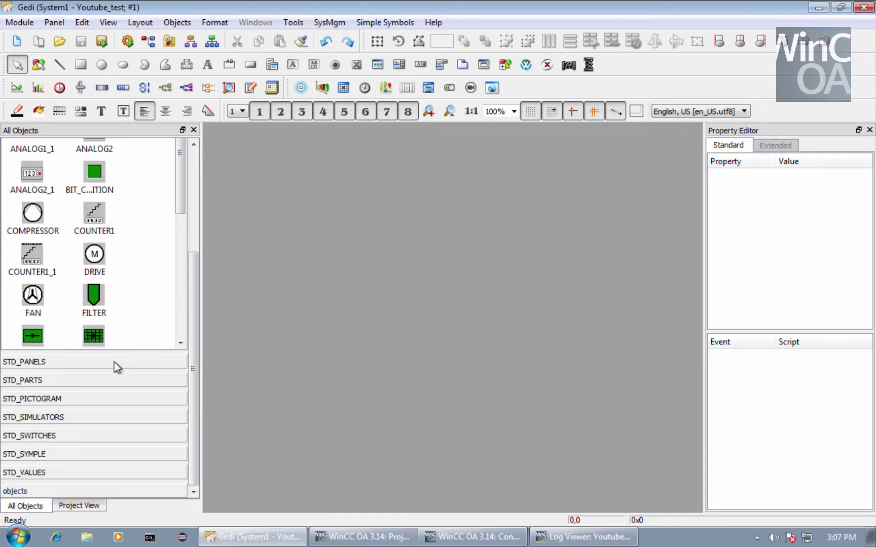
click(114, 362)
drag(194, 356, 192, 260)
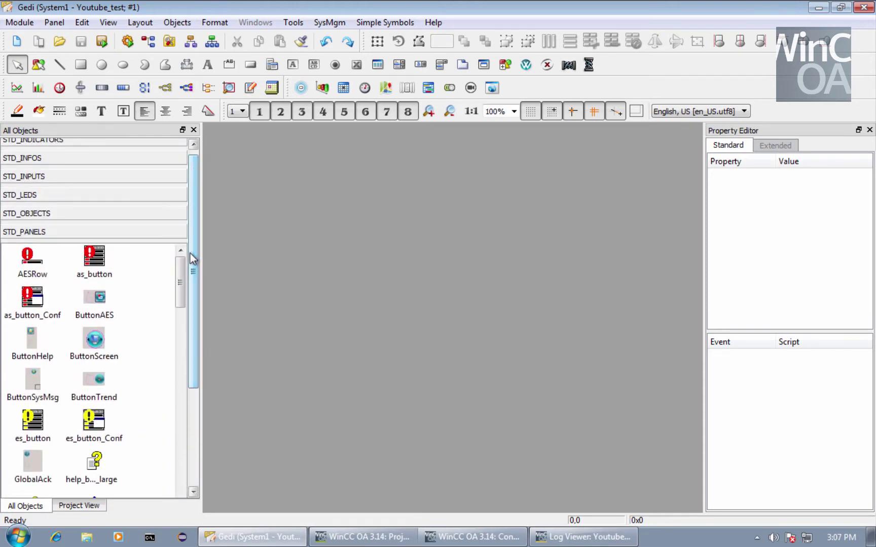
- Dock the Property Editor on the left as a tab beside All Objects and Project View
click(90, 508)
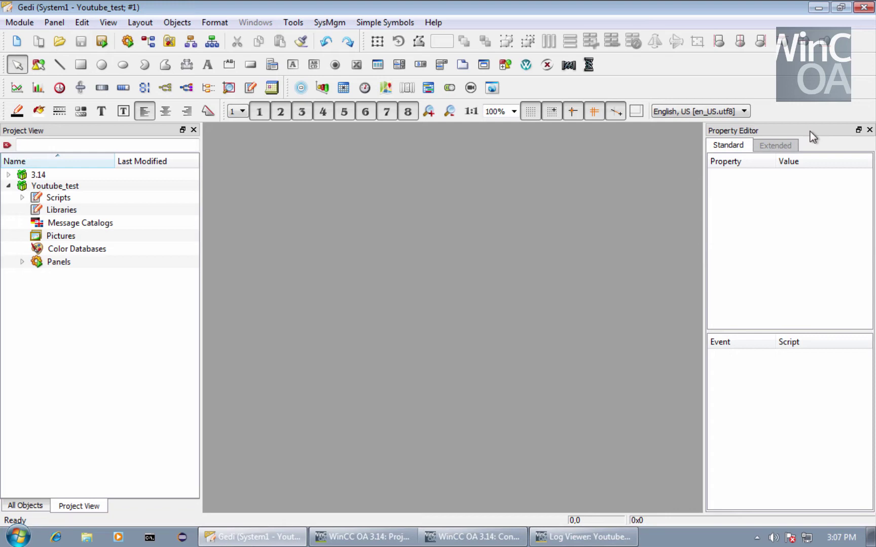
drag(810, 131, 102, 250)
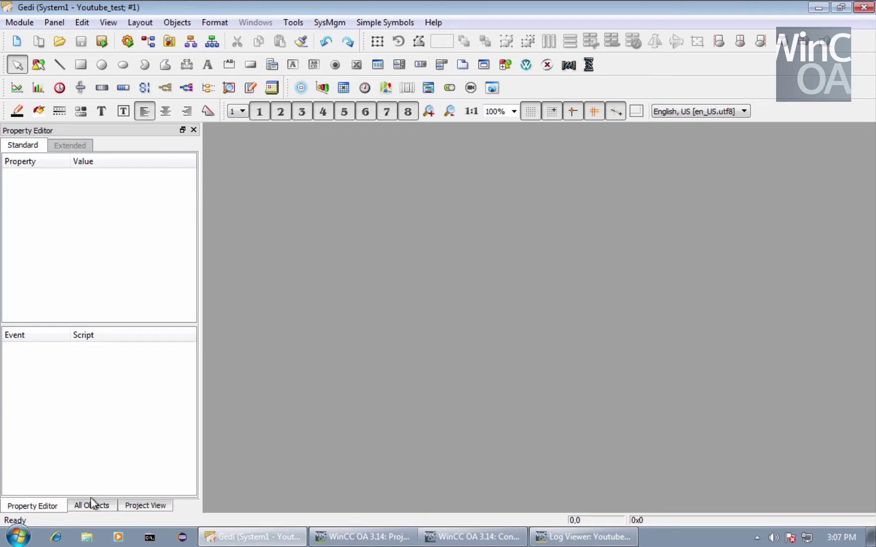
click(93, 507)
click(143, 507)
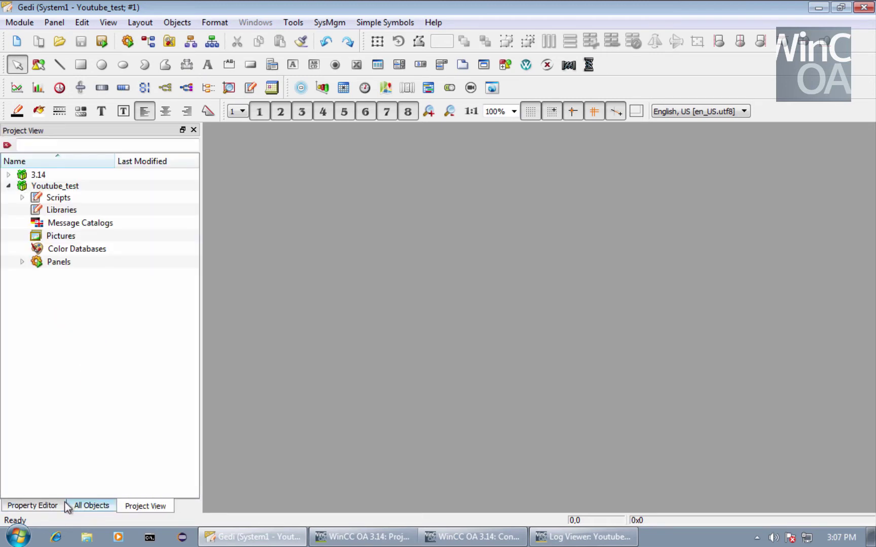
click(61, 506)
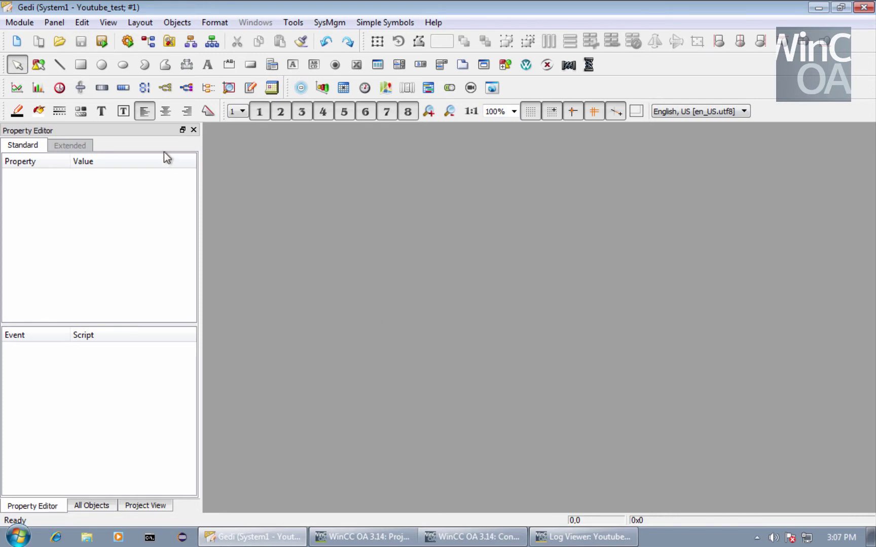
- Create a new panel sized 882 x 486 and check its size and reference point values
click(18, 45)
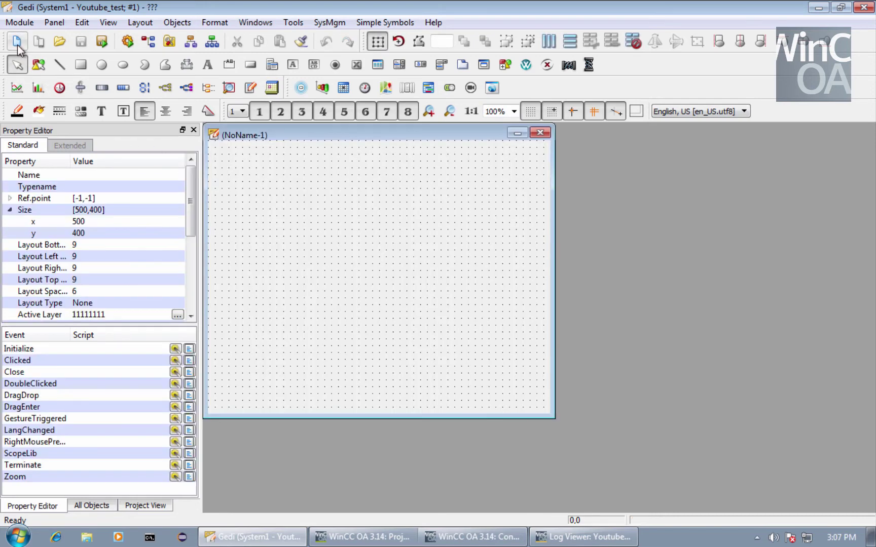
drag(554, 274, 811, 273)
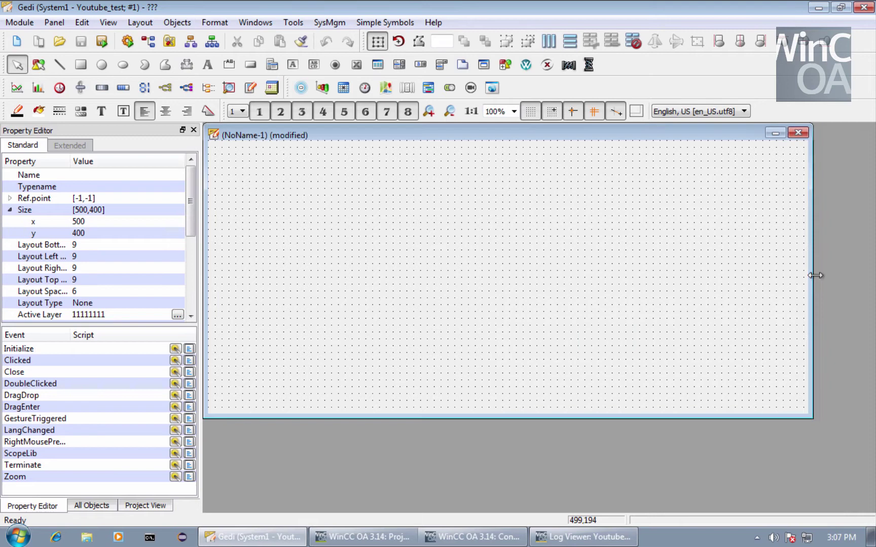
drag(701, 418, 705, 480)
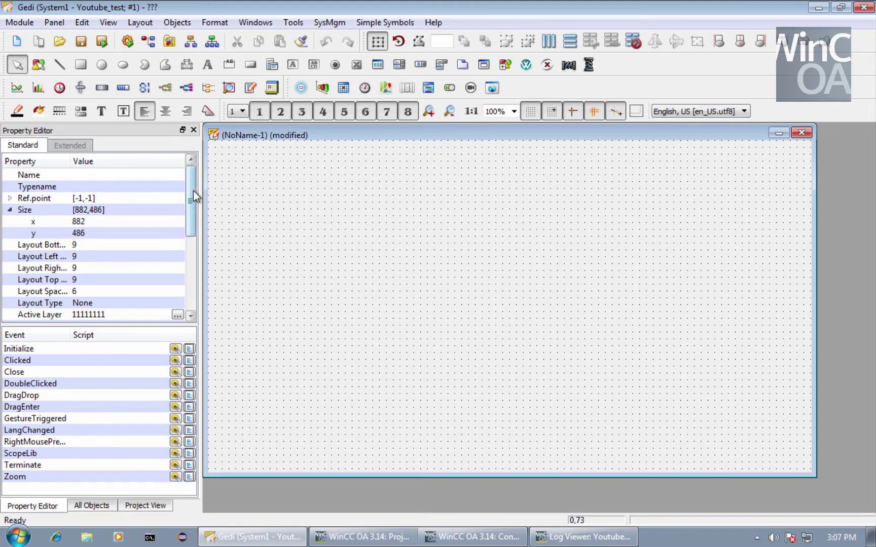
mouse_move(193, 191)
mouse_down()
mouse_move(192, 241)
mouse_move(191, 174)
mouse_up()
click(10, 198)
click(9, 199)
click(9, 209)
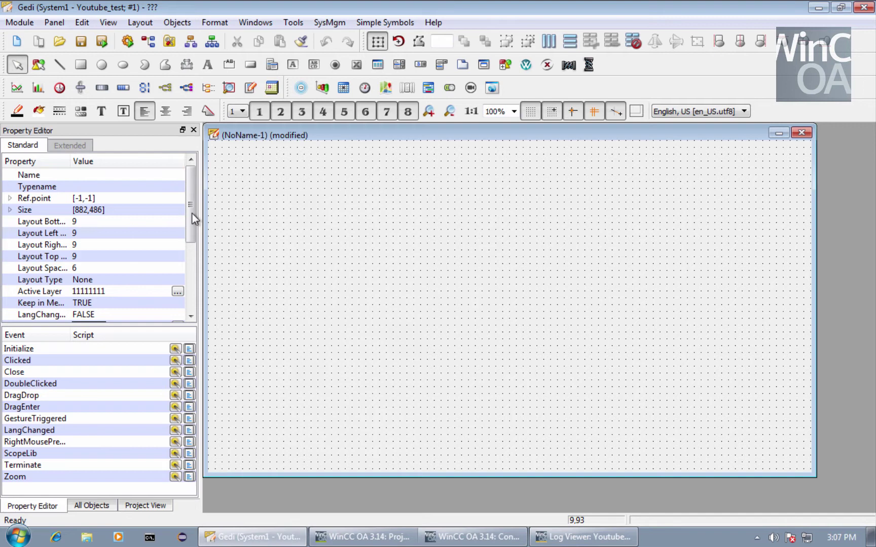
drag(191, 212, 189, 171)
- Open the Datapoint parameterization module, shift it left, and close it again
click(148, 41)
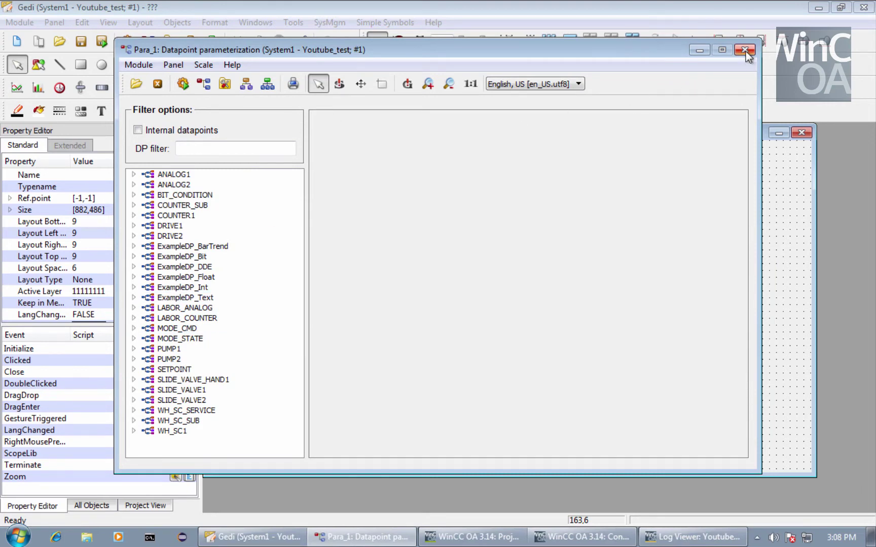
drag(675, 51, 659, 51)
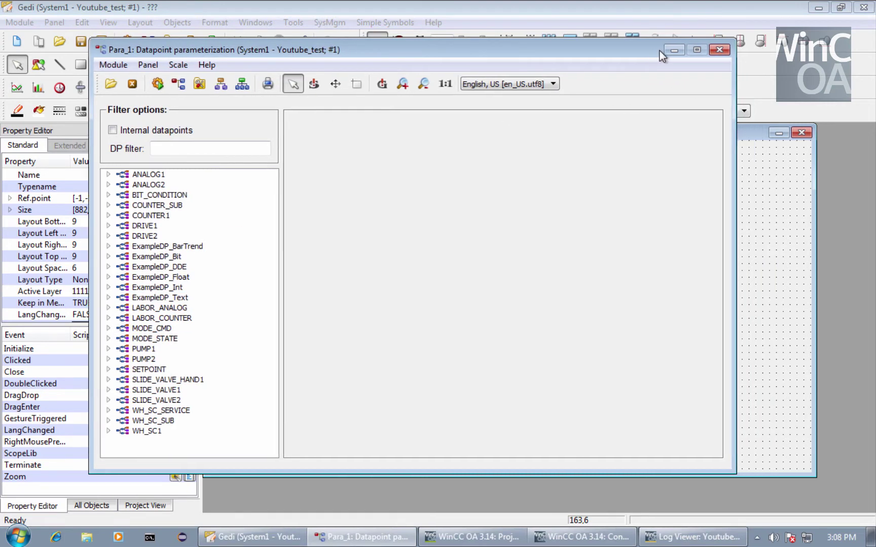
click(718, 49)
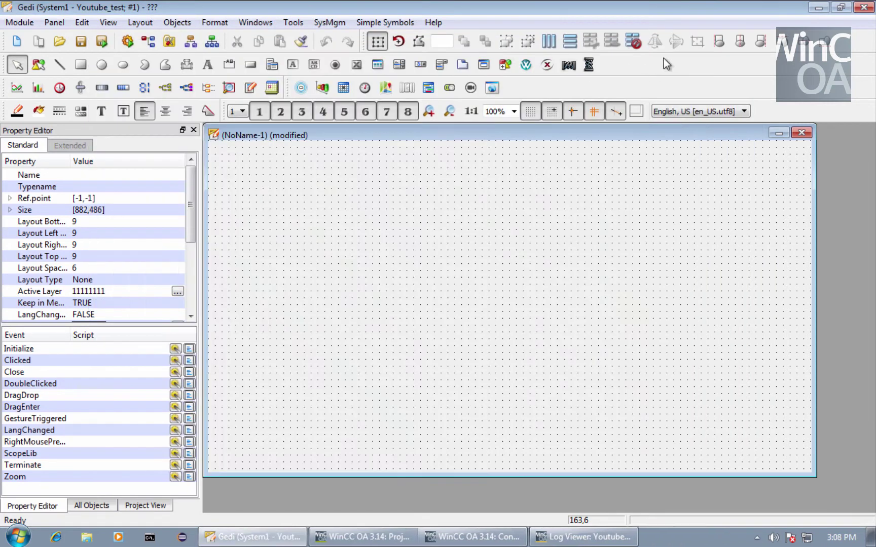
- Open System management, view its Database and Diagnostics tabs, and open the System overview
click(152, 42)
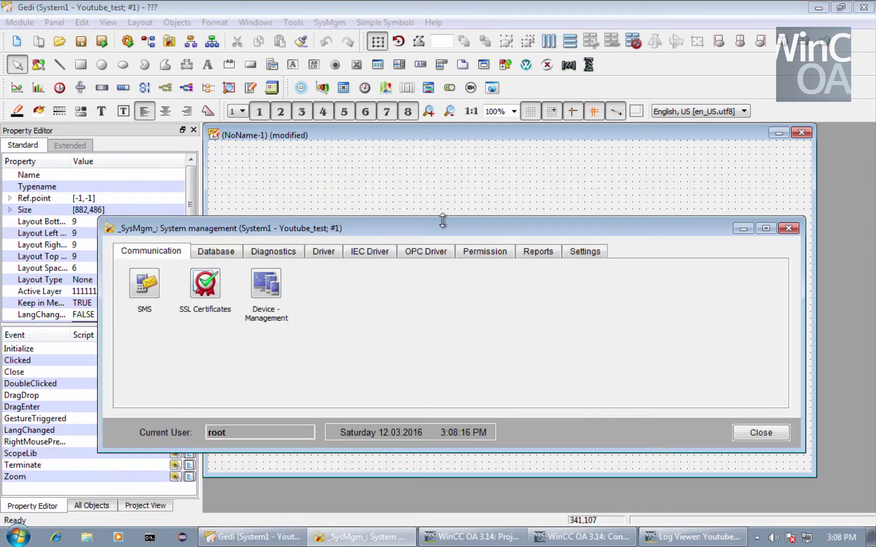
drag(442, 227, 450, 197)
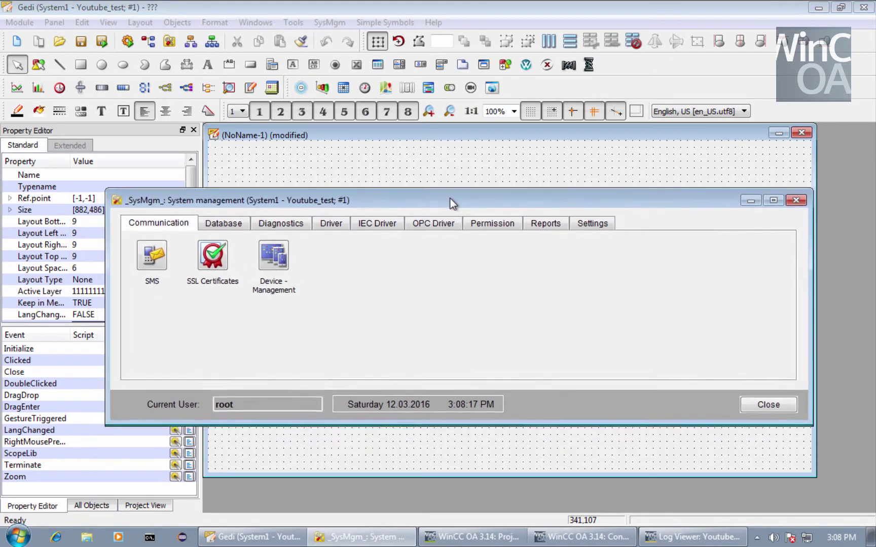
click(234, 226)
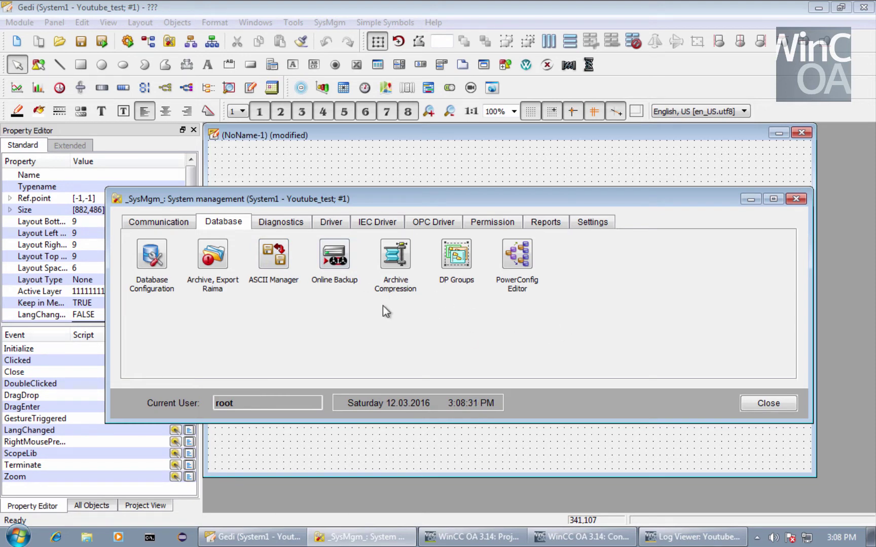
click(303, 223)
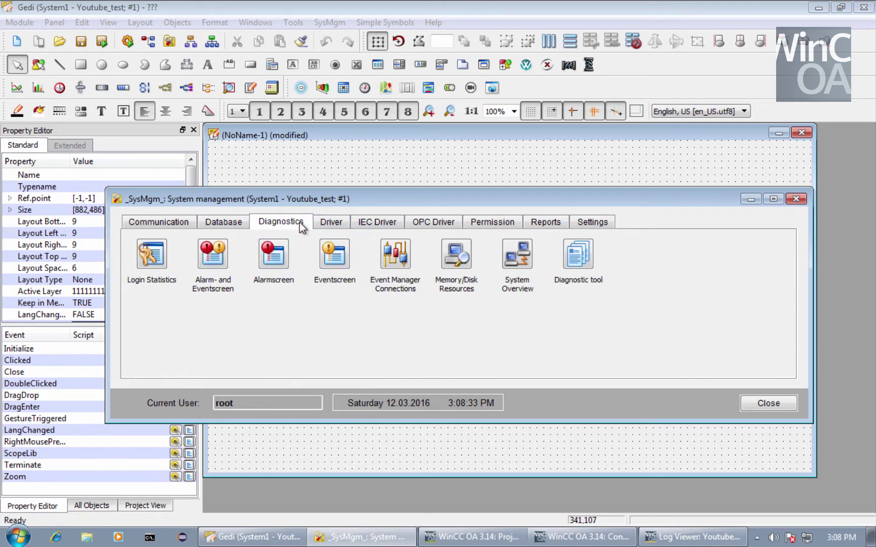
click(504, 256)
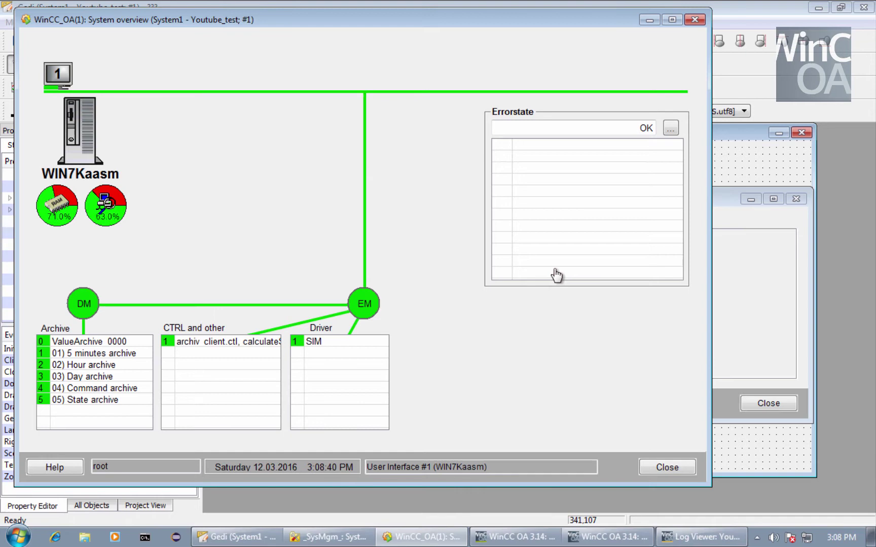
- Close Event Manager Connections, cancel the memory limit configuration, and close virtual memory and System overview
click(365, 303)
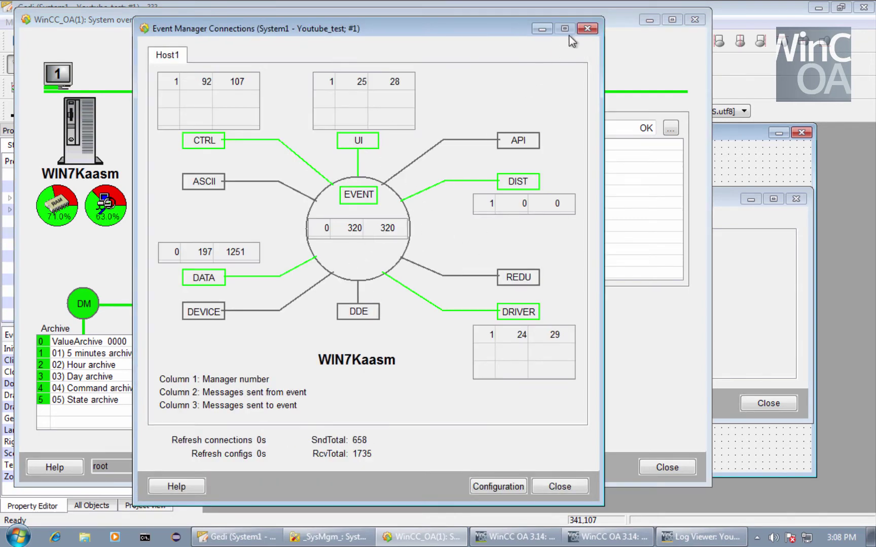
click(583, 29)
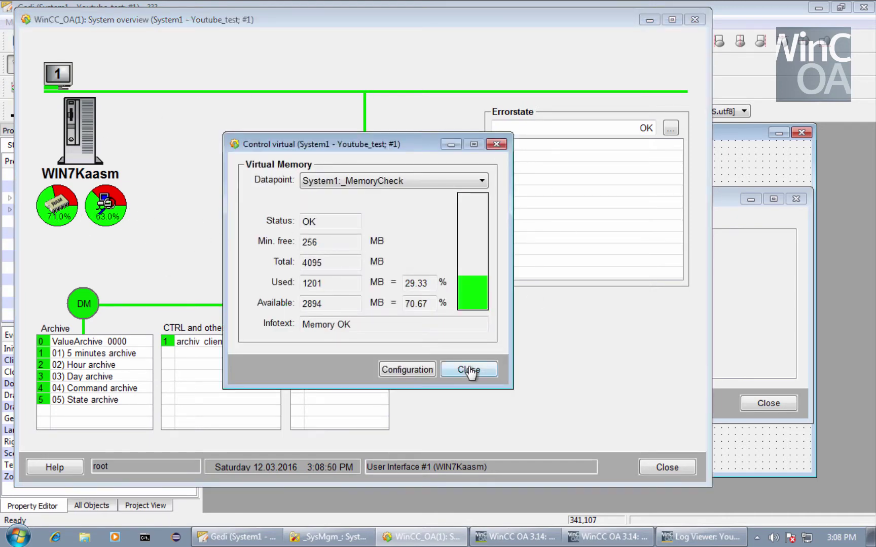
click(431, 370)
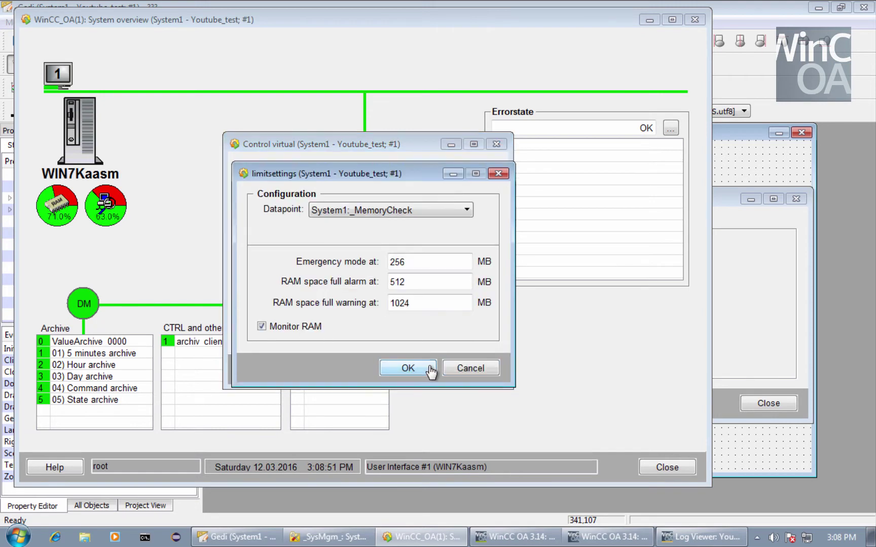
click(482, 373)
click(495, 145)
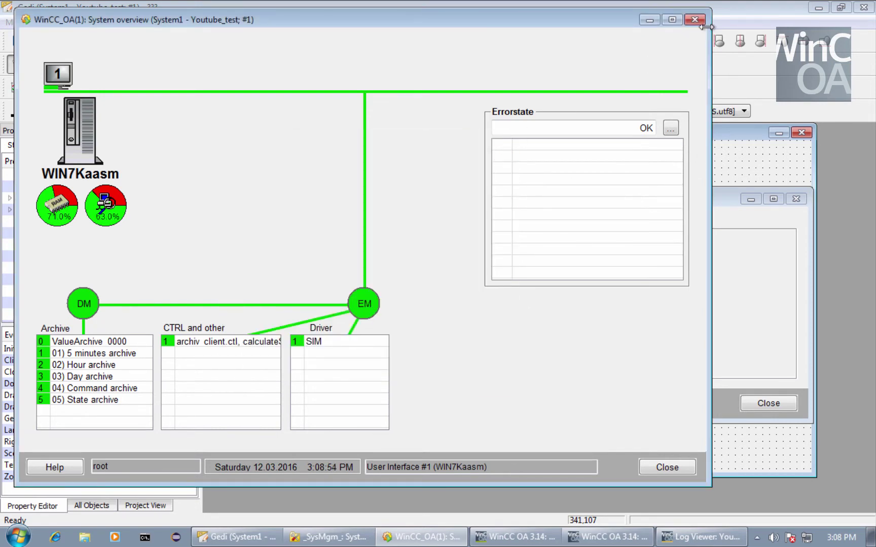
click(695, 19)
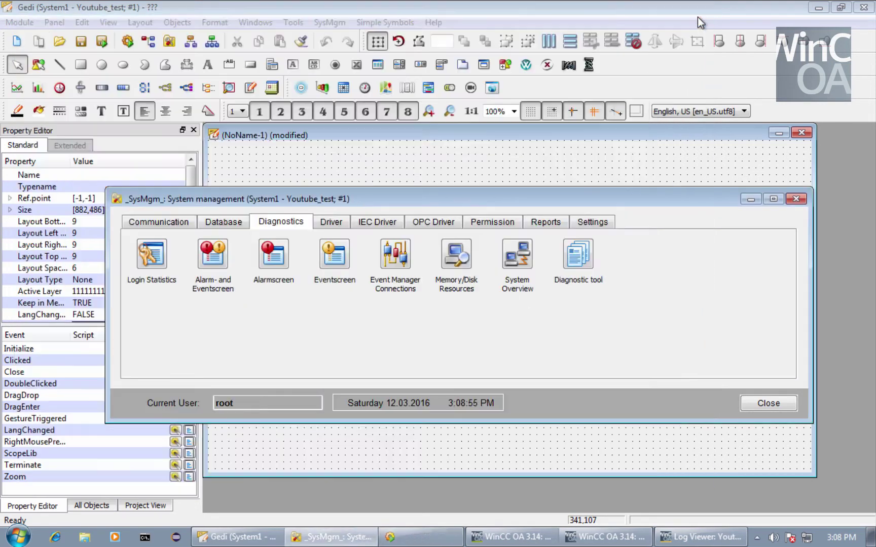
- Browse the Driver, IEC Driver, OPC Driver, Permission, Reports and Settings categories, then close System management
click(331, 221)
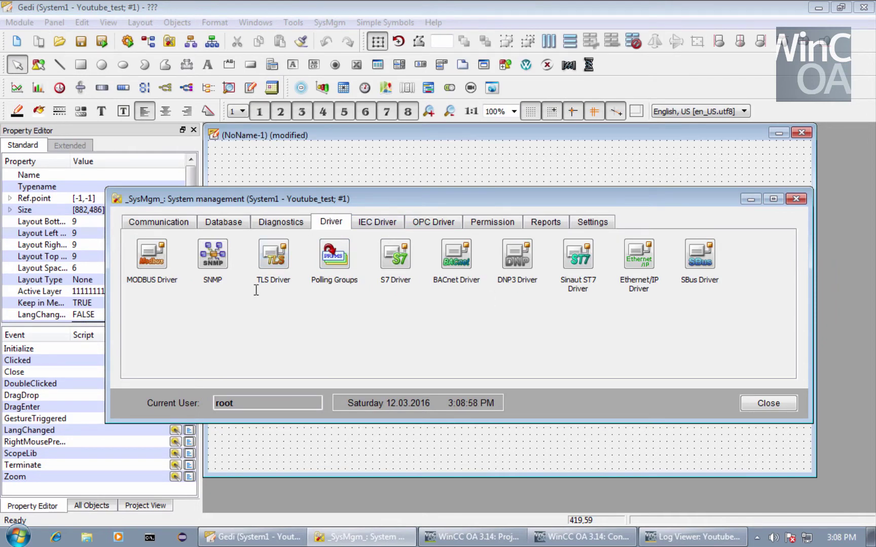
click(518, 269)
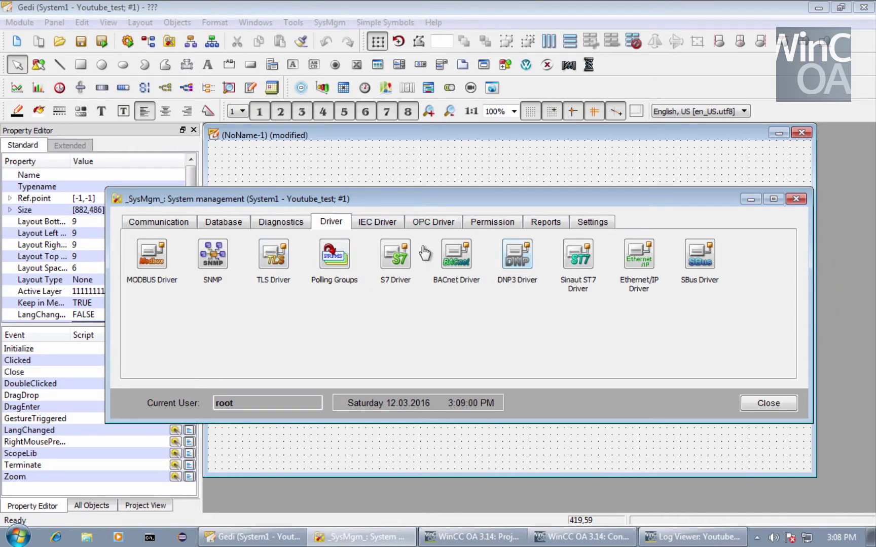
click(385, 226)
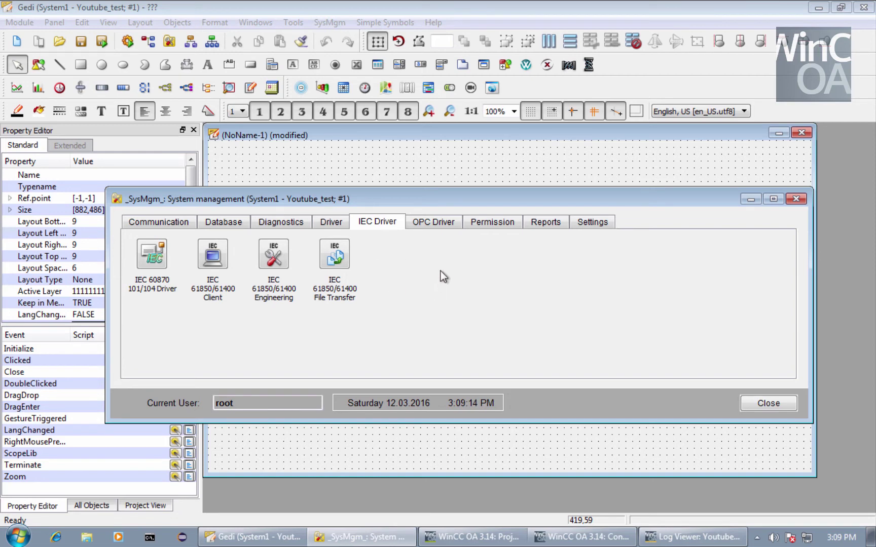
click(444, 225)
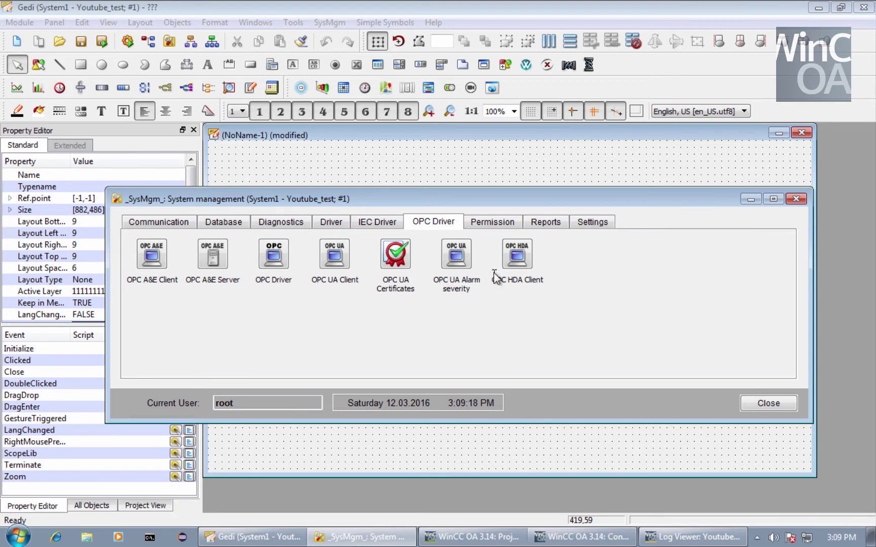
click(505, 228)
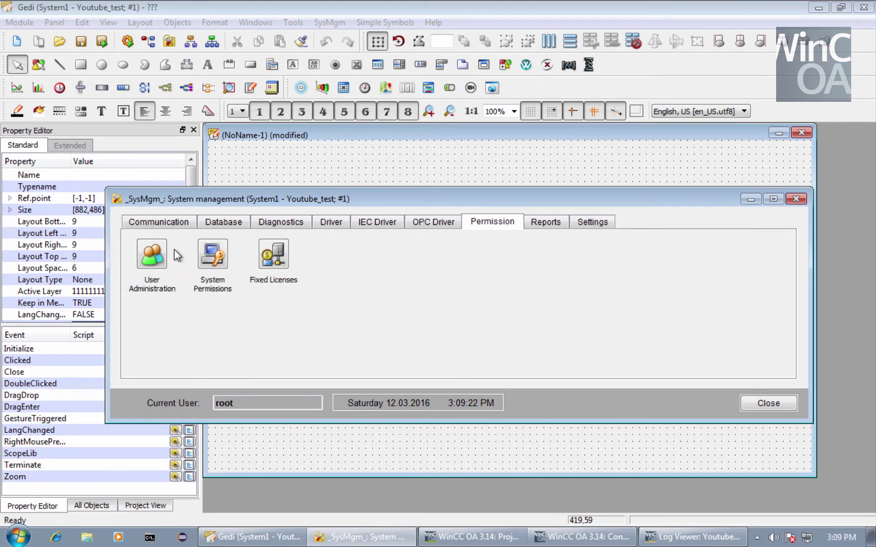
click(553, 227)
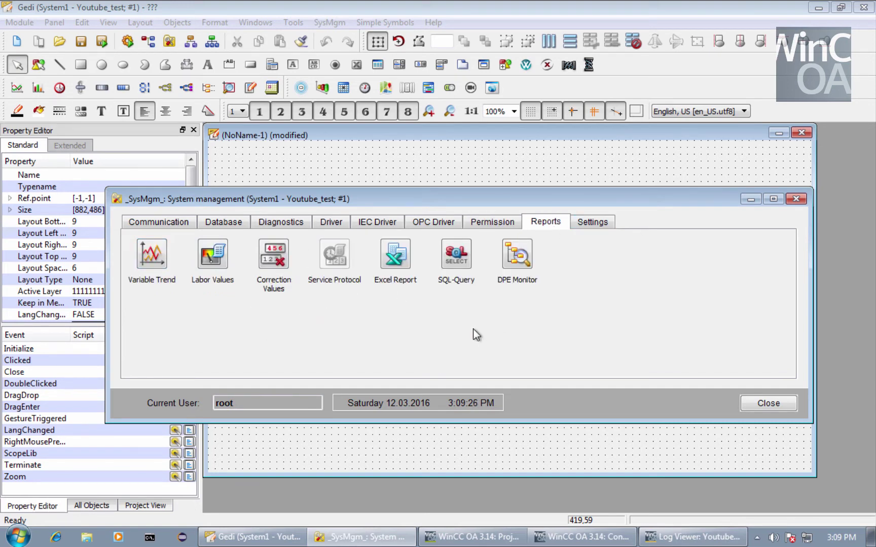
click(592, 228)
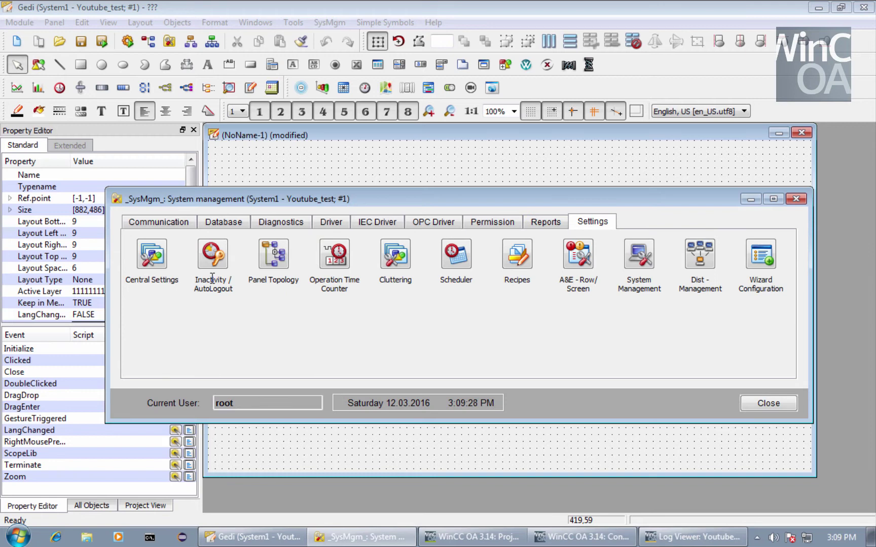
click(781, 403)
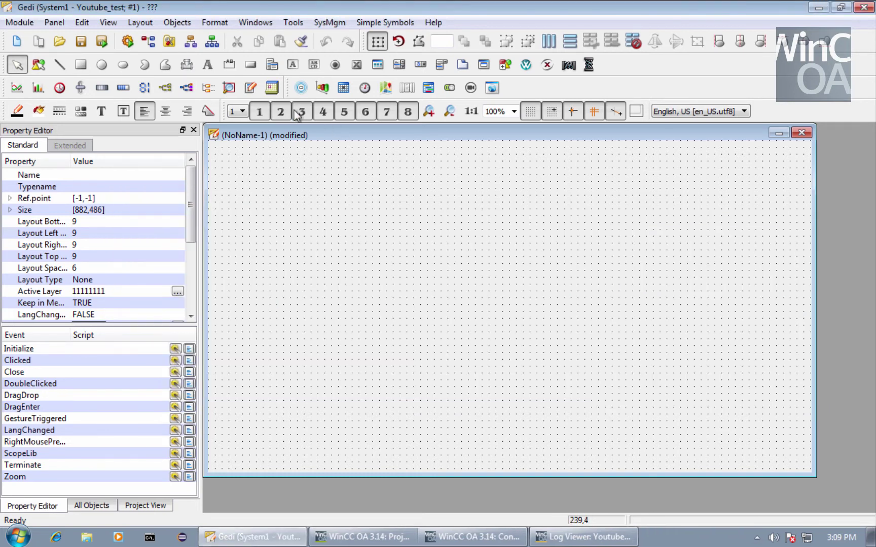
- Configure Panel Topology with 4 screens and TEMPLATE1 as the default template, then close it
click(191, 44)
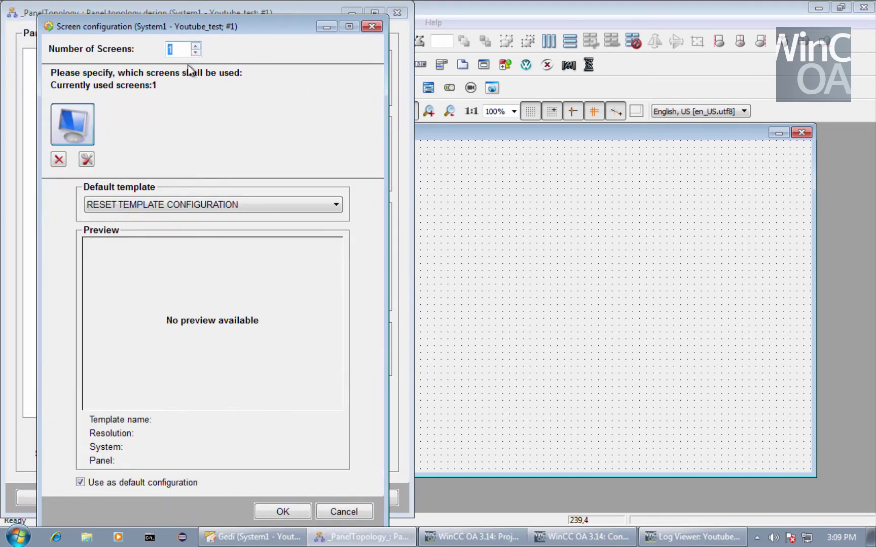
click(86, 160)
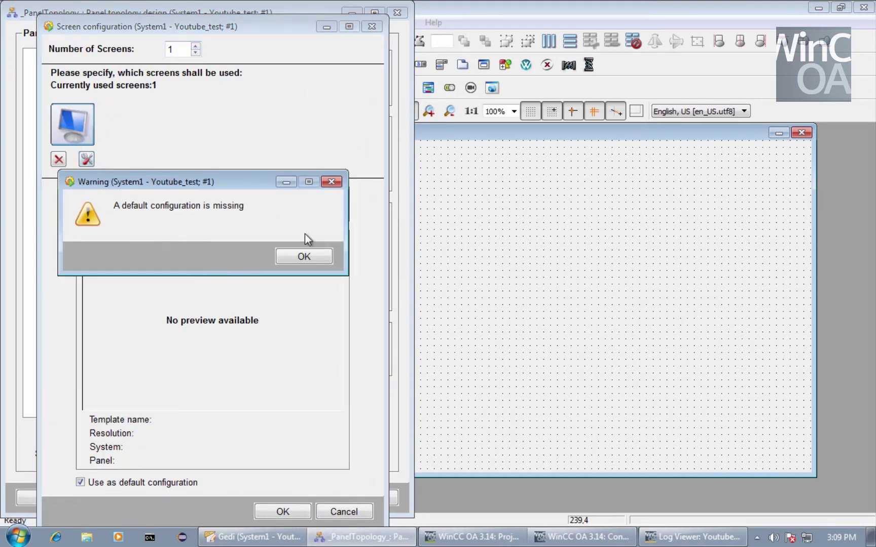
click(302, 257)
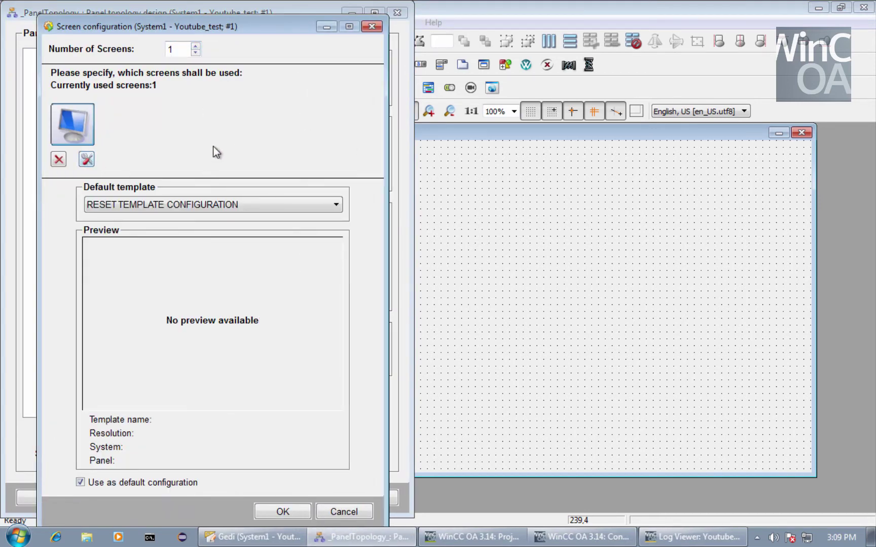
click(196, 46)
click(195, 46)
click(196, 46)
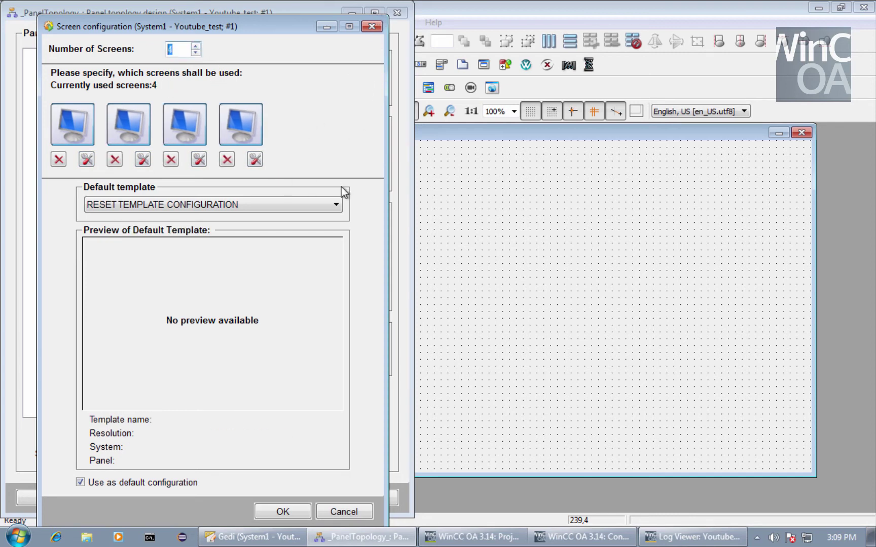
click(337, 201)
click(292, 251)
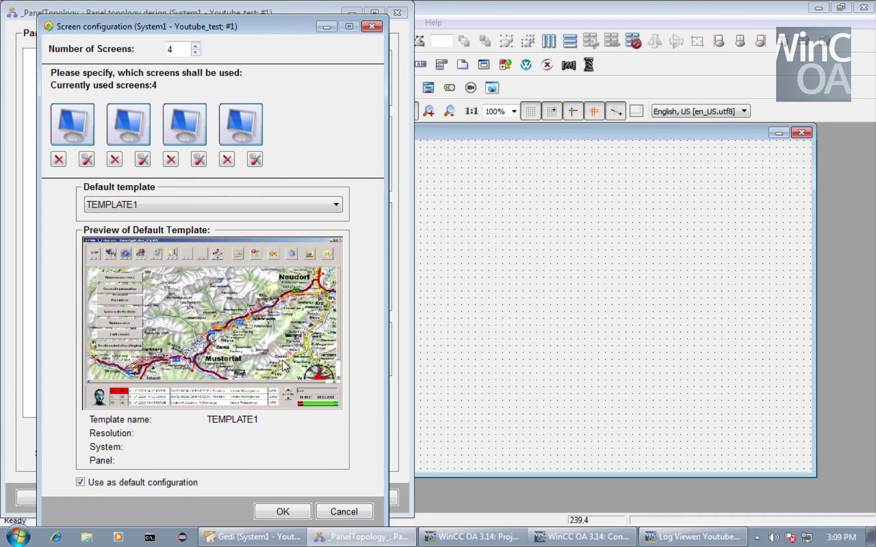
click(355, 511)
click(361, 497)
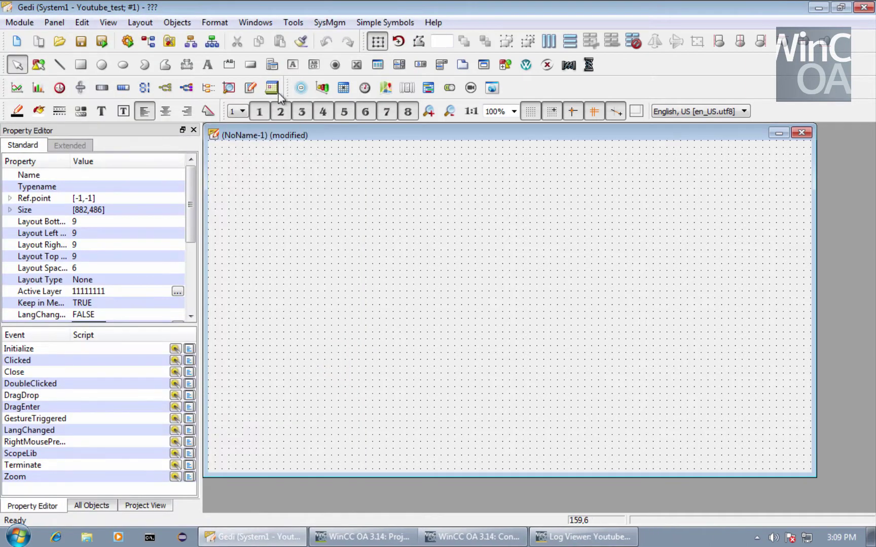
click(209, 45)
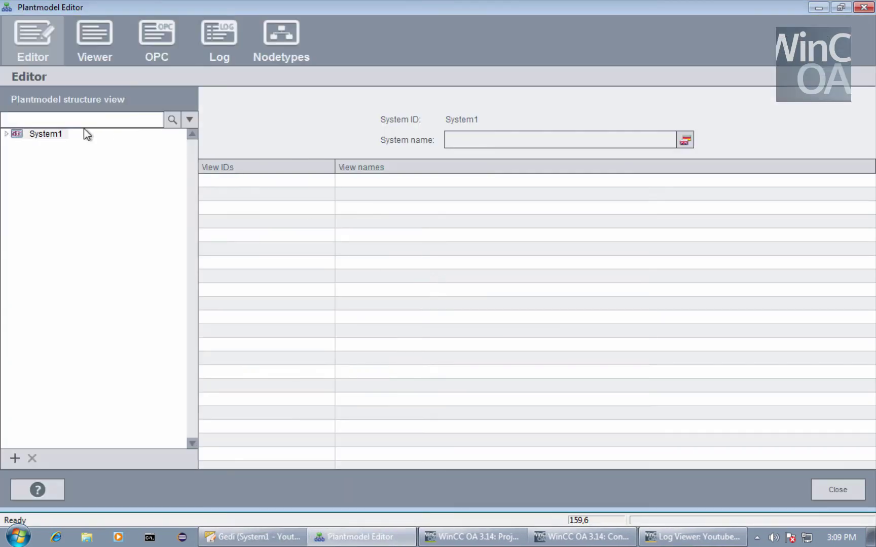
click(6, 134)
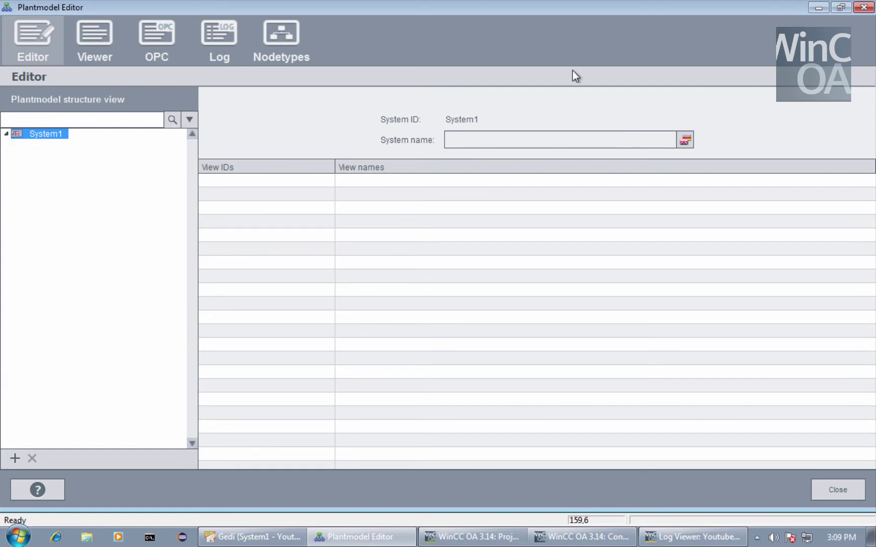
click(867, 8)
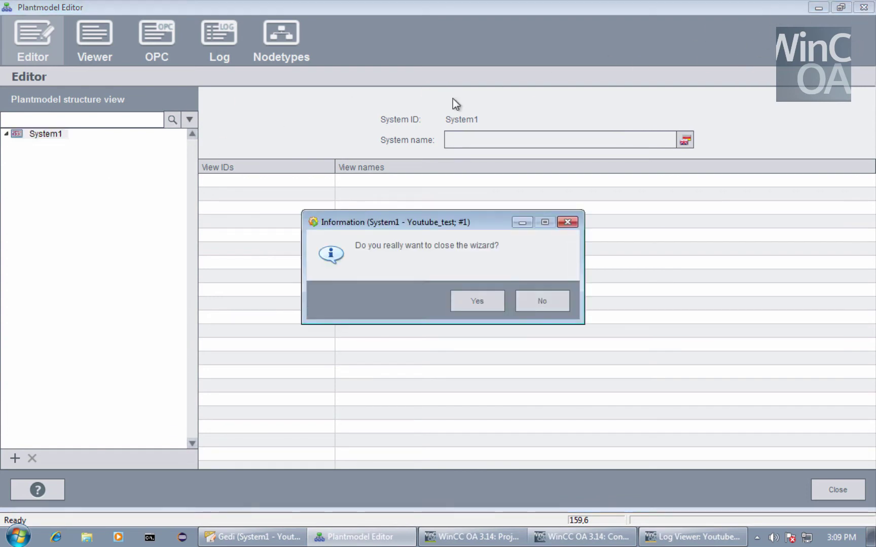
click(483, 301)
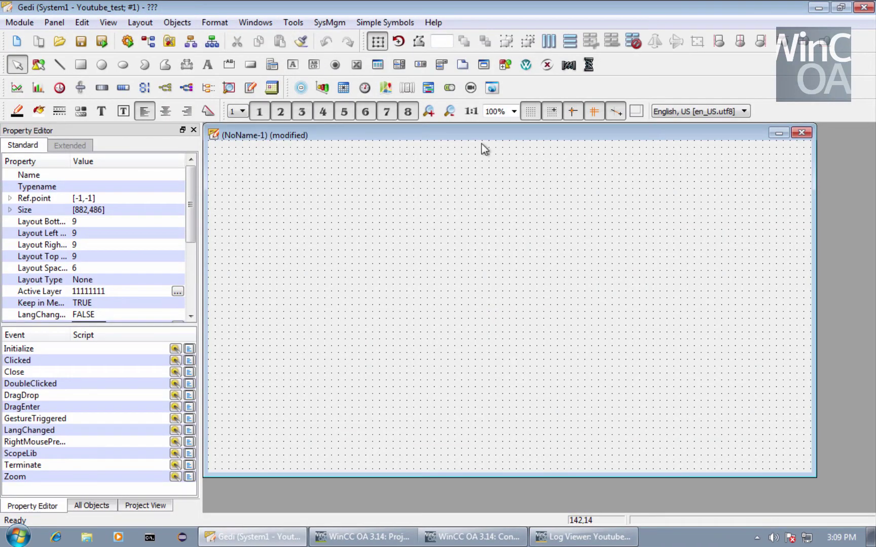
- Draw a stepped pipe from the panel's top-left down to the bottom, discarding a short test pipe
click(188, 64)
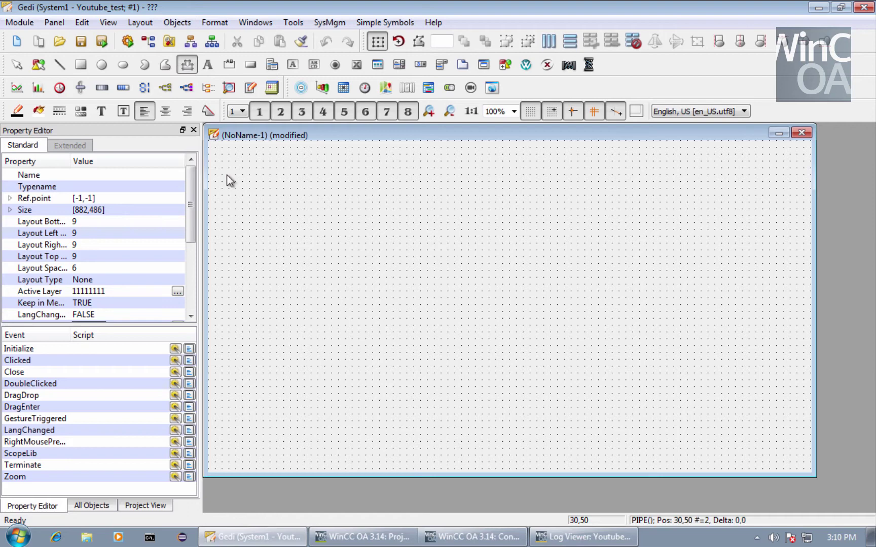
drag(223, 175, 267, 178)
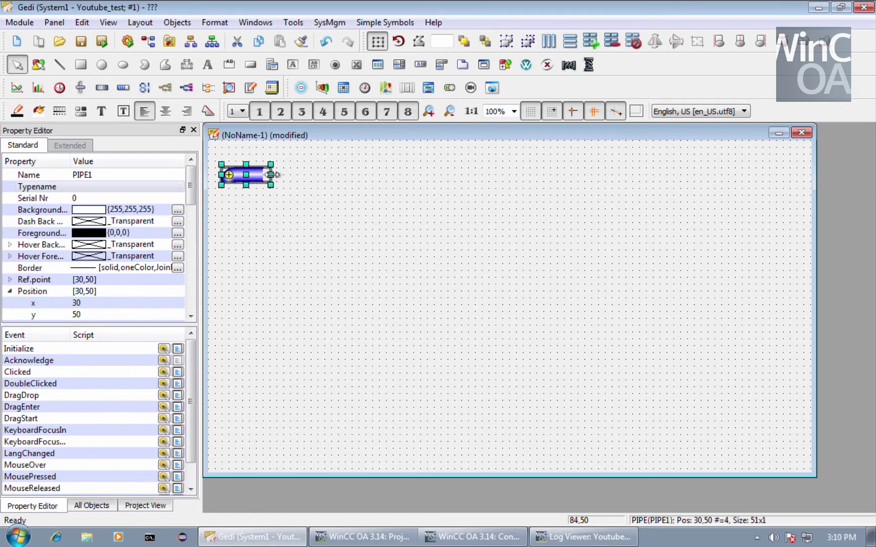
key(Delete)
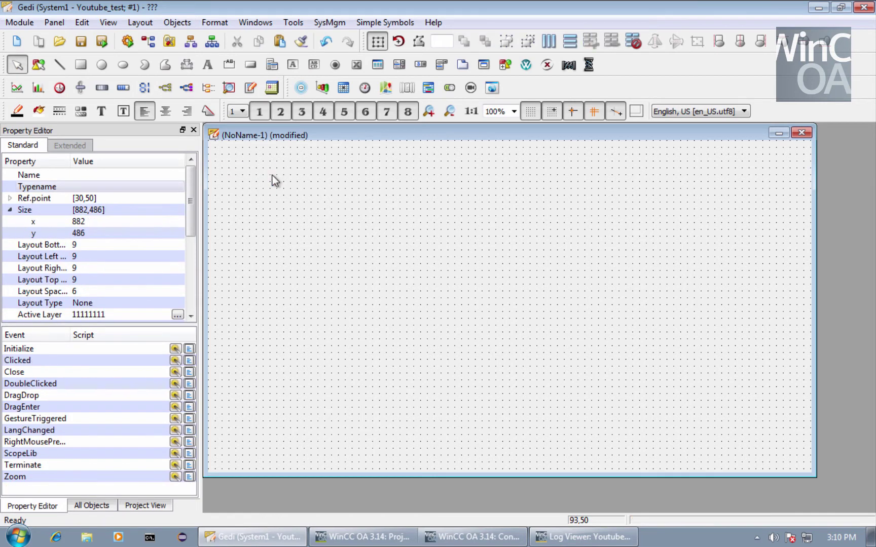
click(187, 64)
drag(220, 175, 226, 176)
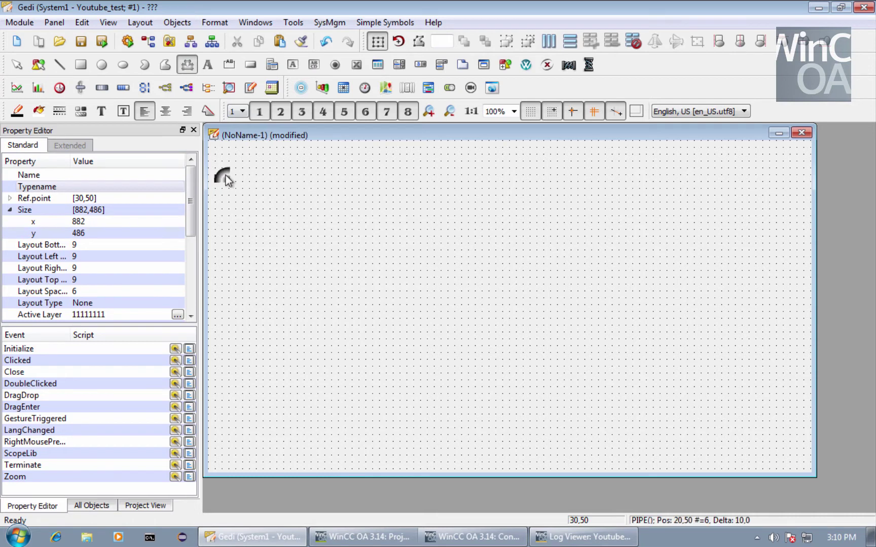
click(312, 292)
click(424, 293)
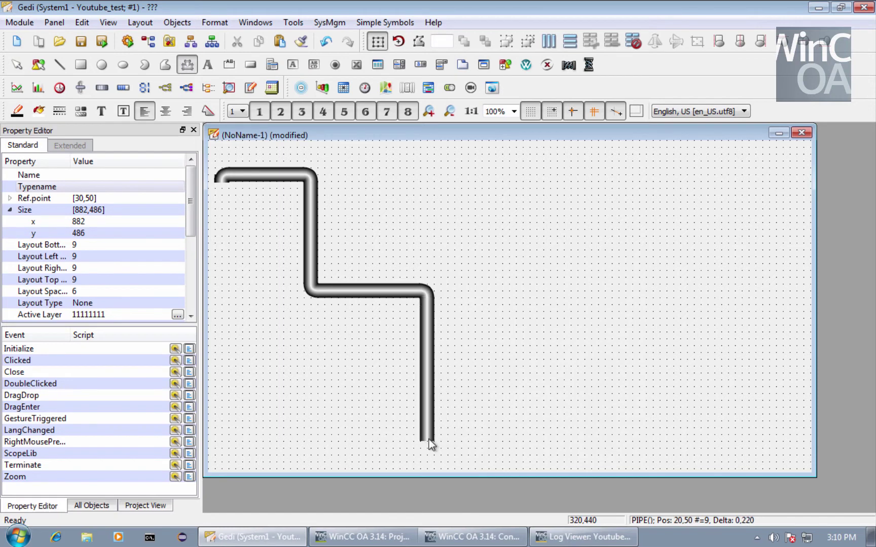
right_click(429, 440)
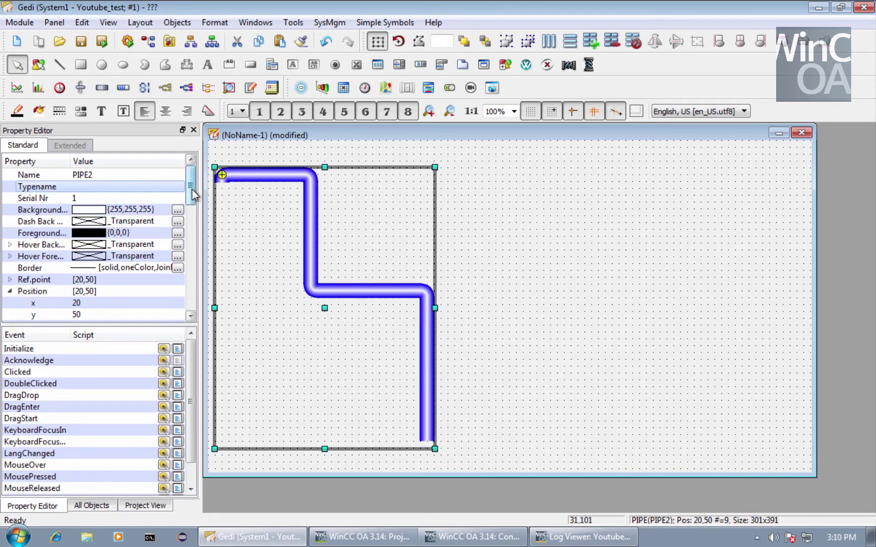
- Set the pipe's width to 4 in the Property Editor
drag(191, 185, 186, 303)
click(133, 312)
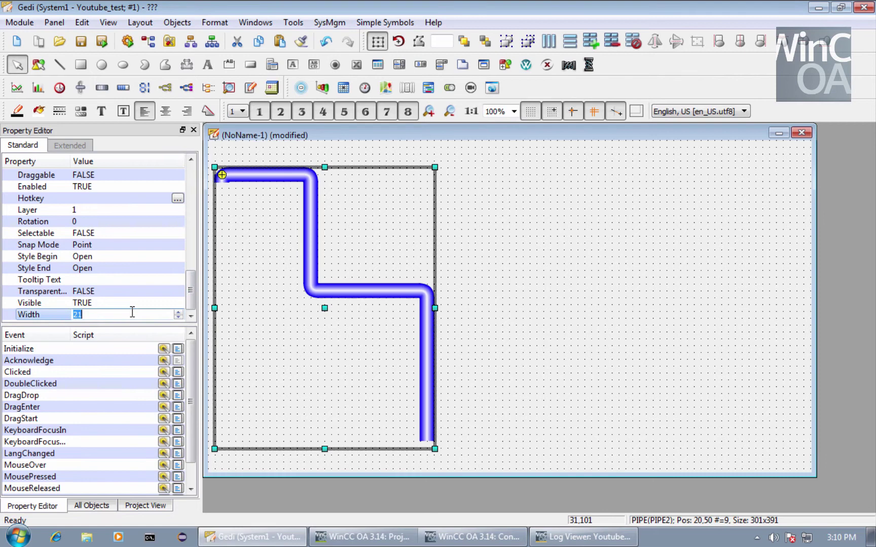
key(Return)
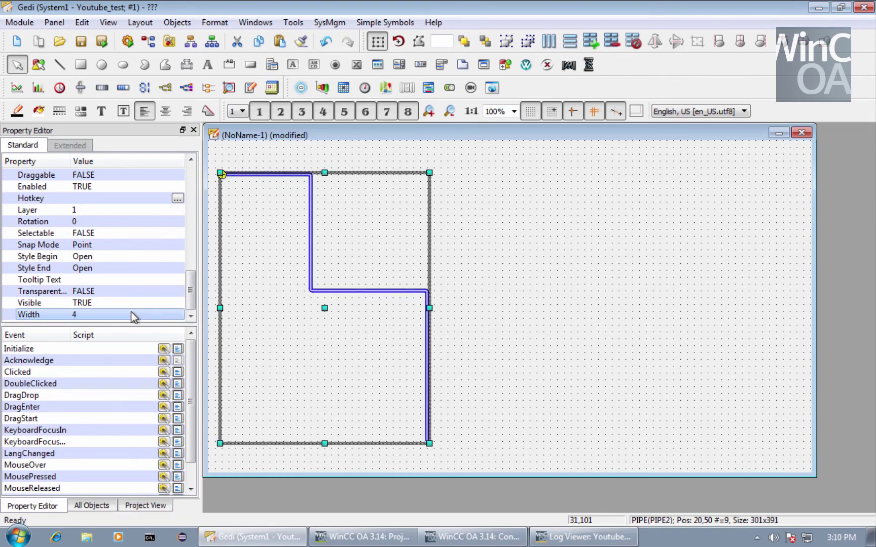
click(479, 293)
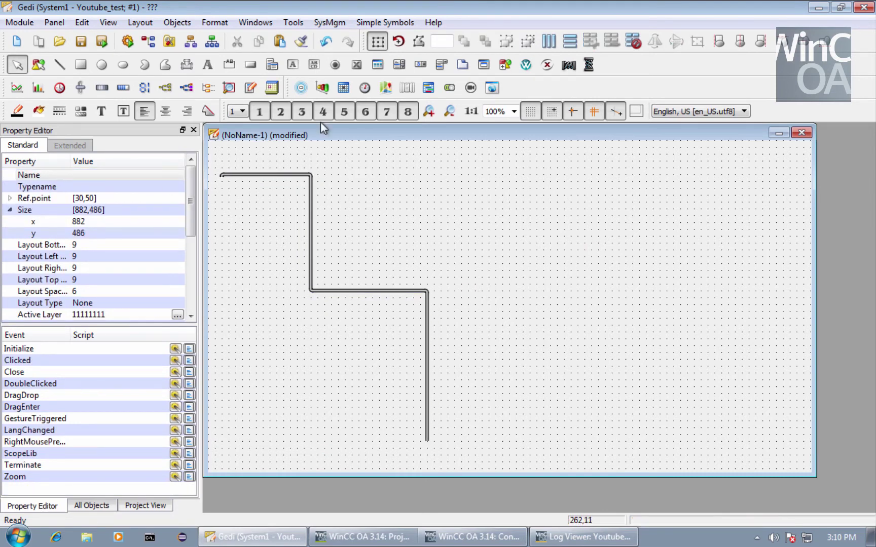
- Draw a frame titled Frame Title to the right of the pipe
click(229, 64)
drag(427, 175, 590, 249)
click(694, 319)
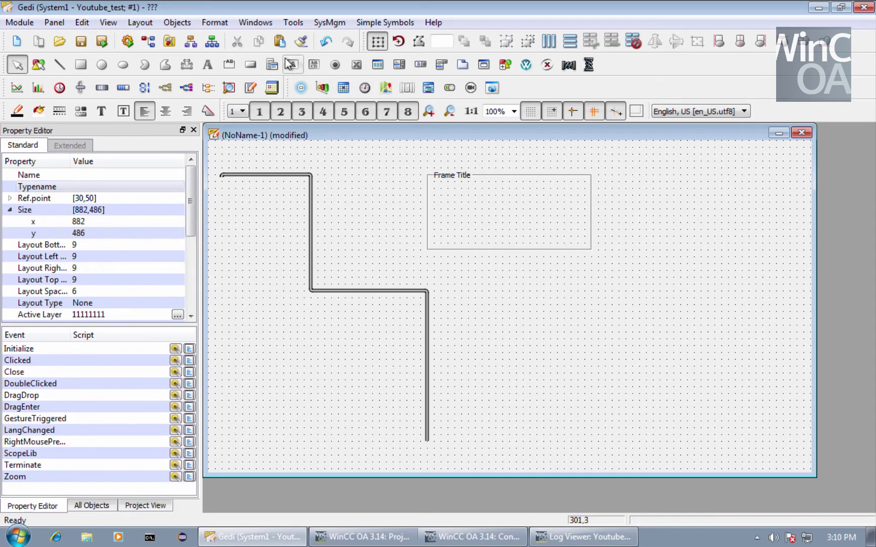
- Place a two-option radio box on the panel and close the Radiobox Editor
click(335, 64)
click(688, 323)
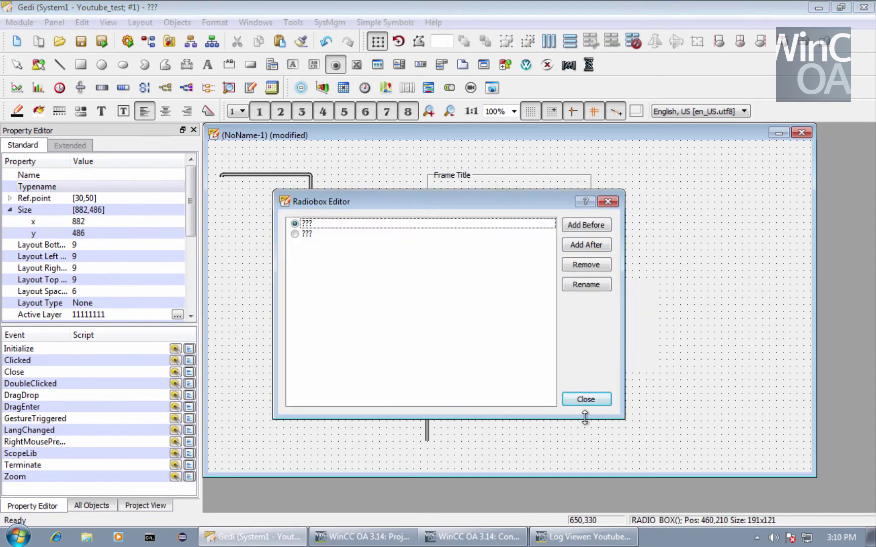
click(585, 400)
- Draw a dial gauge at the panel's top right, deleting an extra lower-left gauge
click(365, 87)
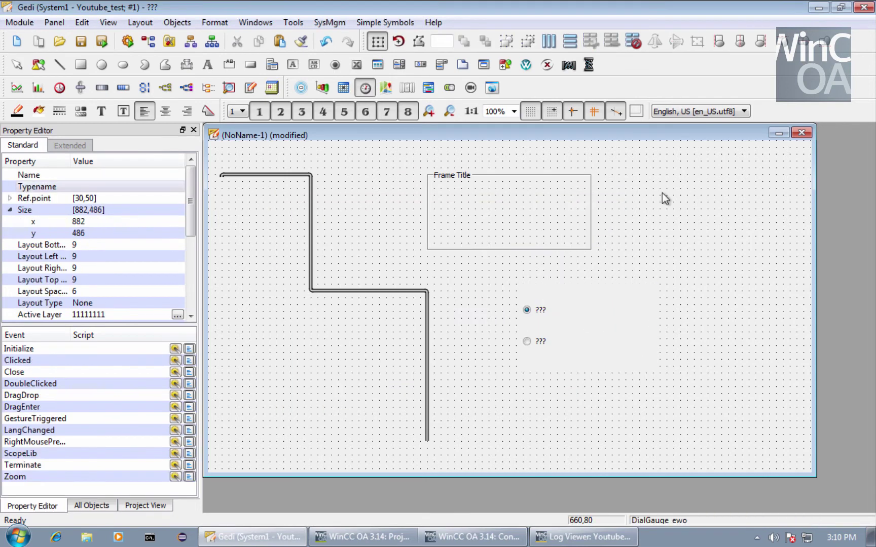
drag(653, 195, 730, 266)
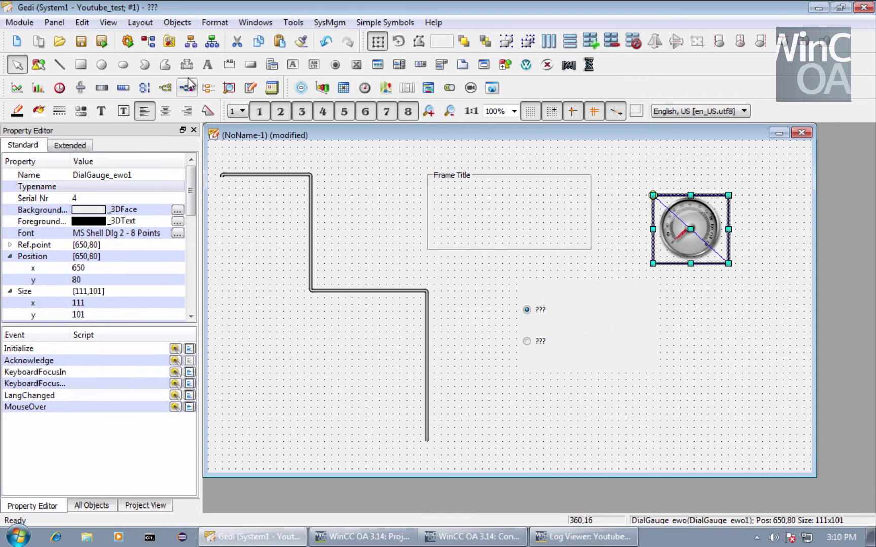
click(364, 88)
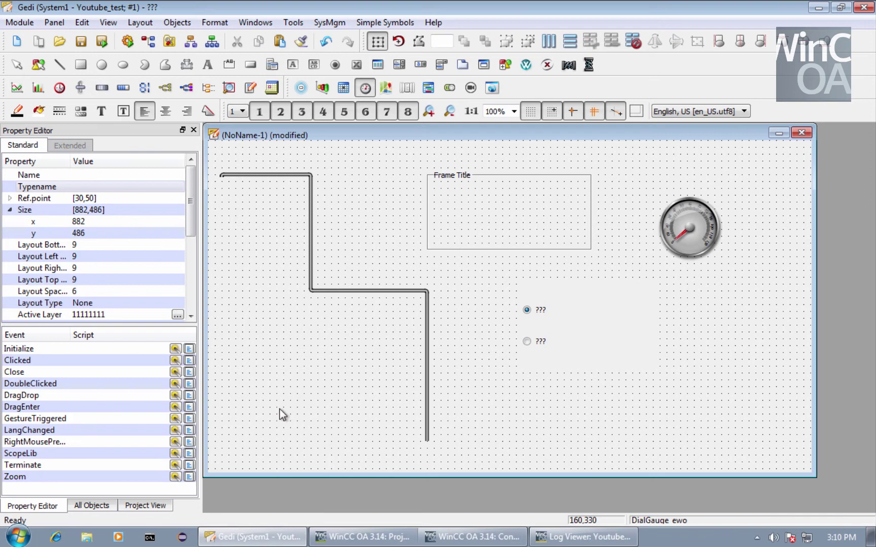
drag(248, 360, 353, 414)
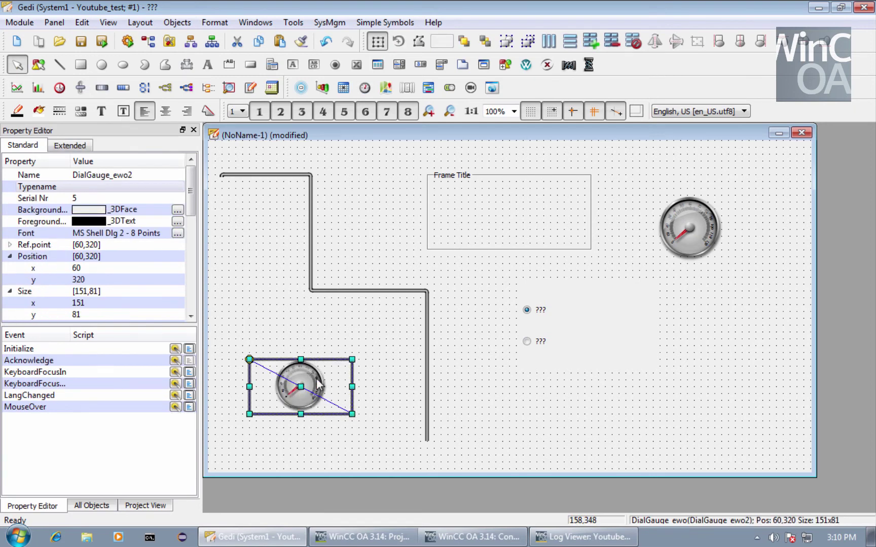
key(Delete)
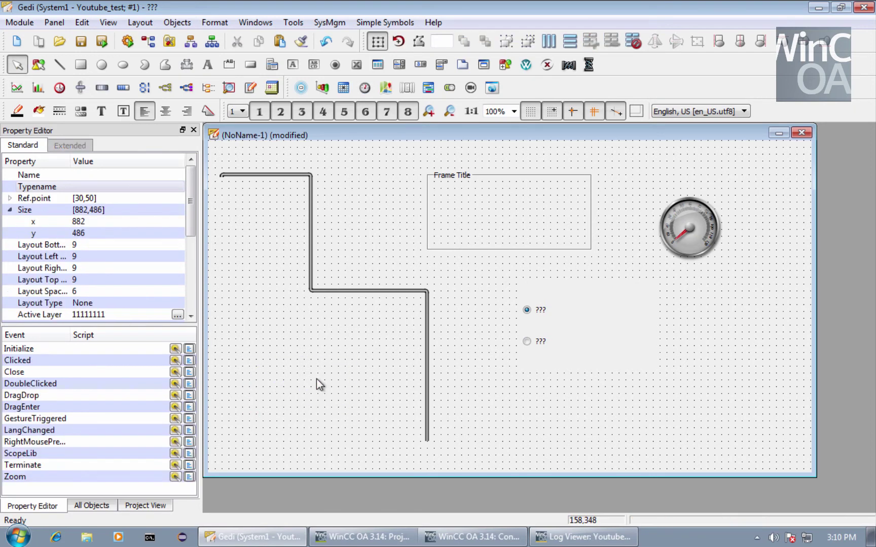
- Draw a toggle switch at the lower left and paste a copy at the bottom right
click(449, 87)
drag(249, 310, 357, 388)
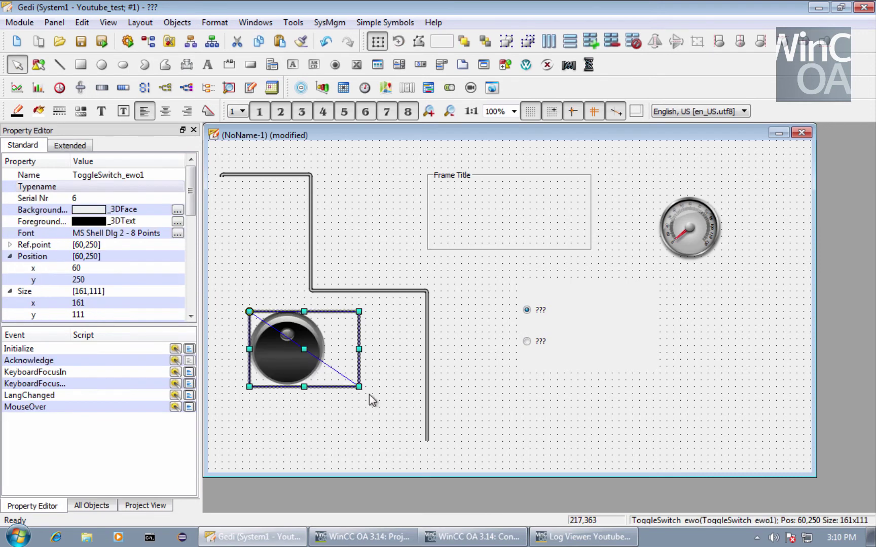
click(391, 425)
click(280, 324)
drag(278, 319, 251, 292)
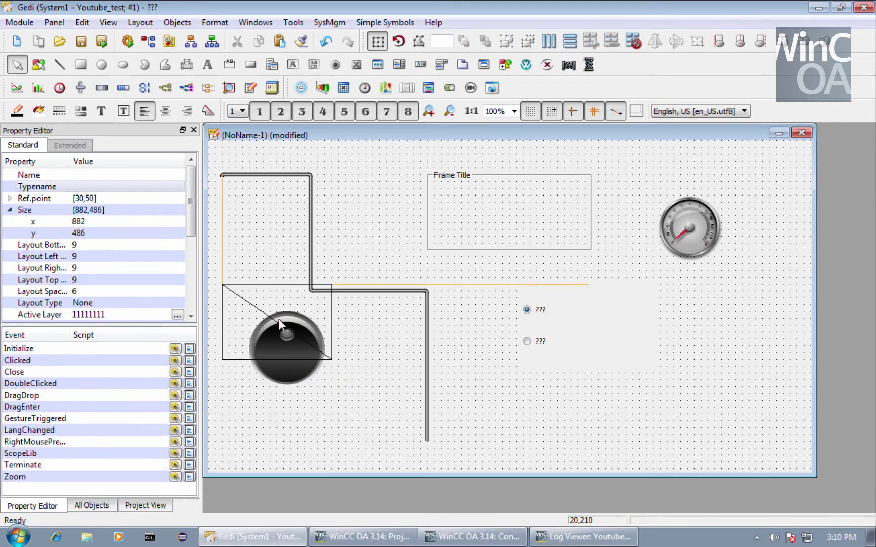
click(278, 318)
key(ctrl+v)
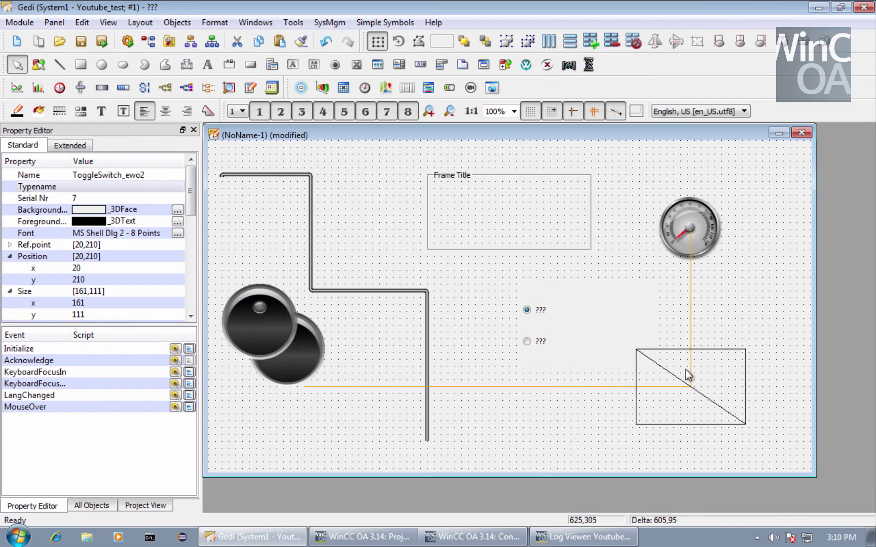
click(685, 369)
click(70, 145)
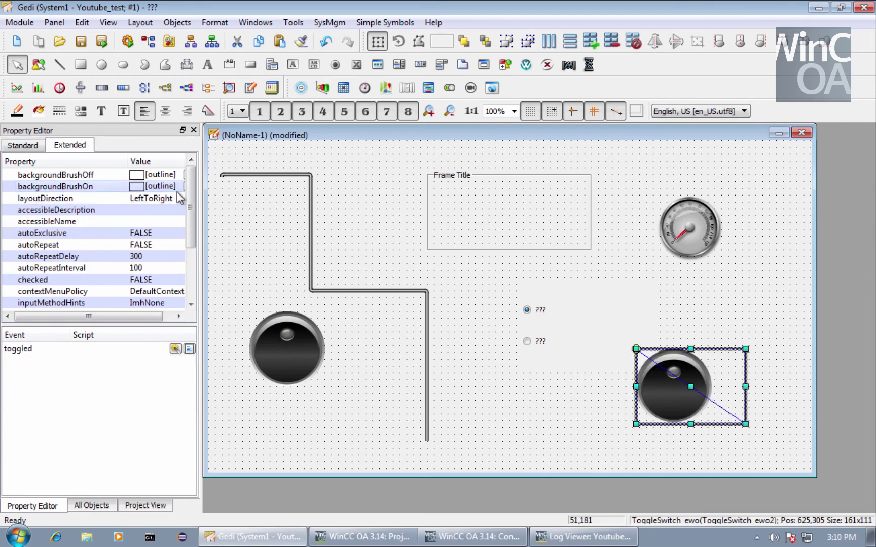
- Try the Beryl, BerylSquare and BerylSlide skins on the left toggle switch, settling on BrushedMetalSlide
drag(190, 200, 198, 182)
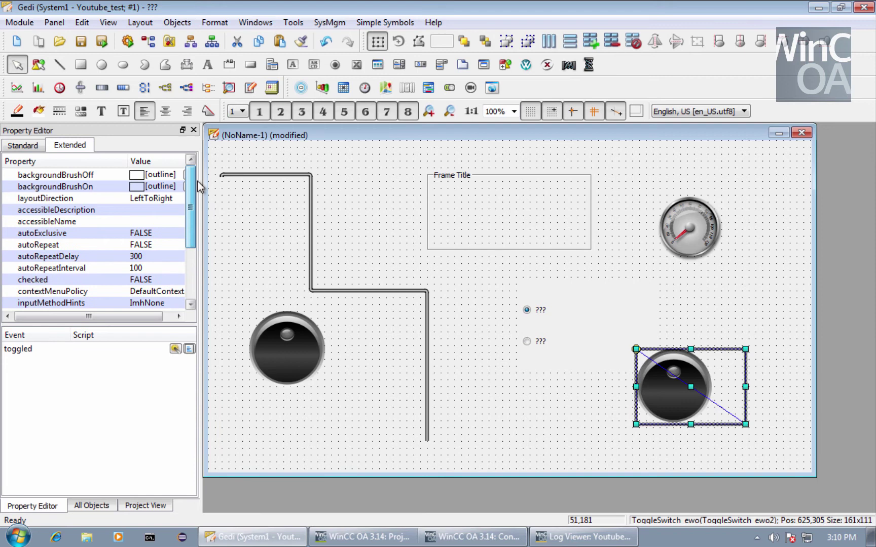
click(257, 317)
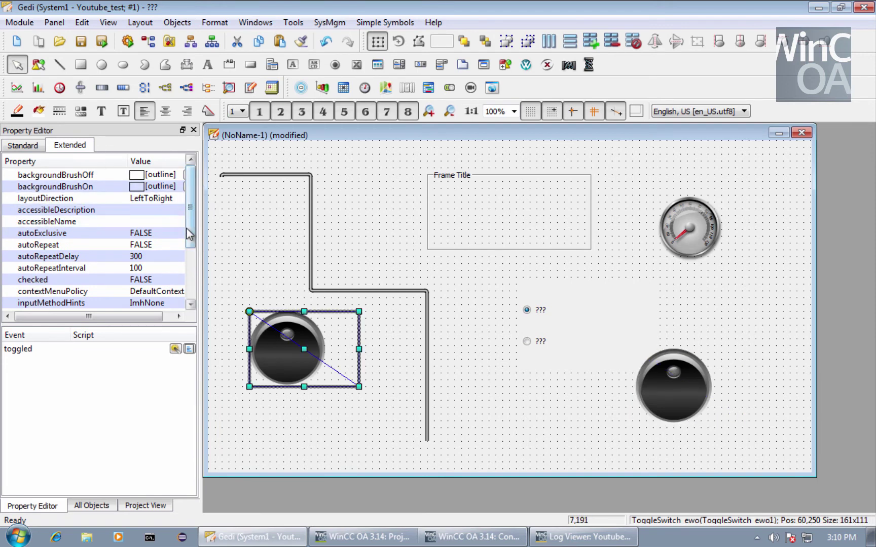
scroll(152, 253, down, 2)
click(155, 268)
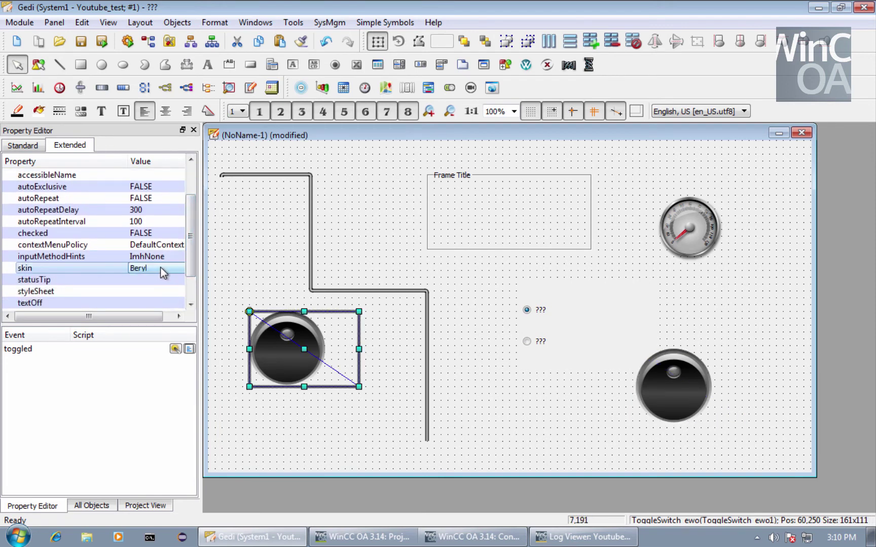
click(178, 268)
click(170, 282)
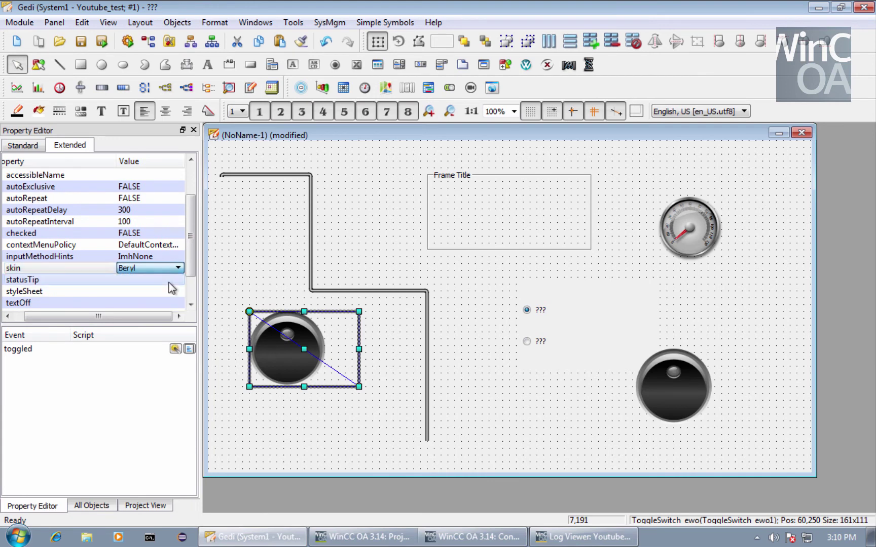
click(178, 267)
click(172, 287)
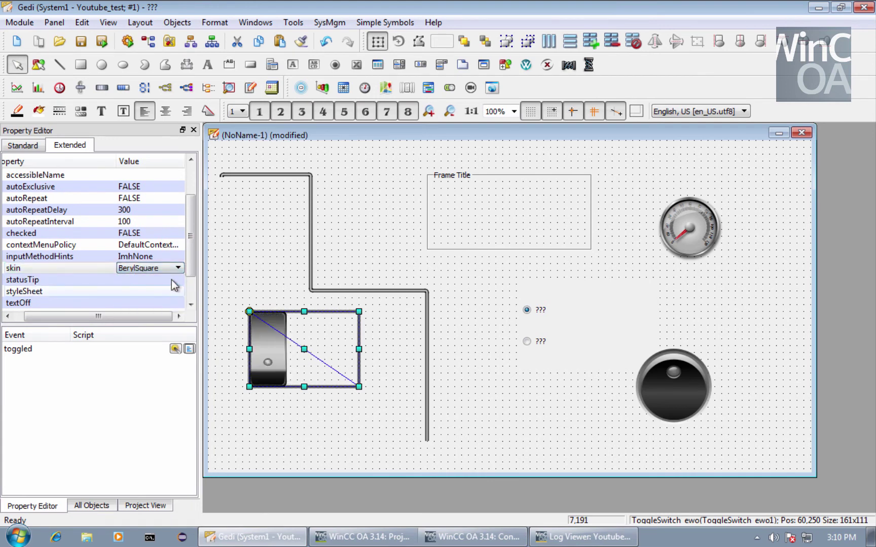
click(178, 268)
click(170, 297)
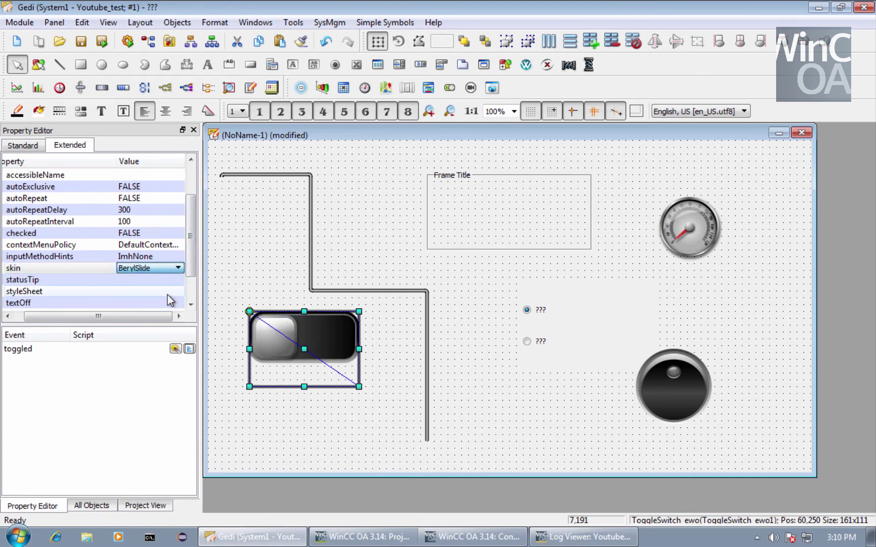
click(177, 267)
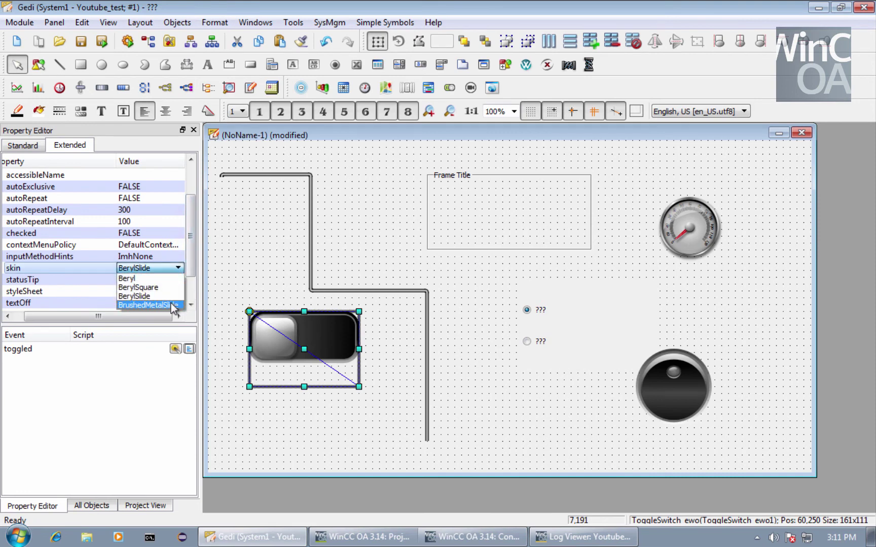
click(172, 303)
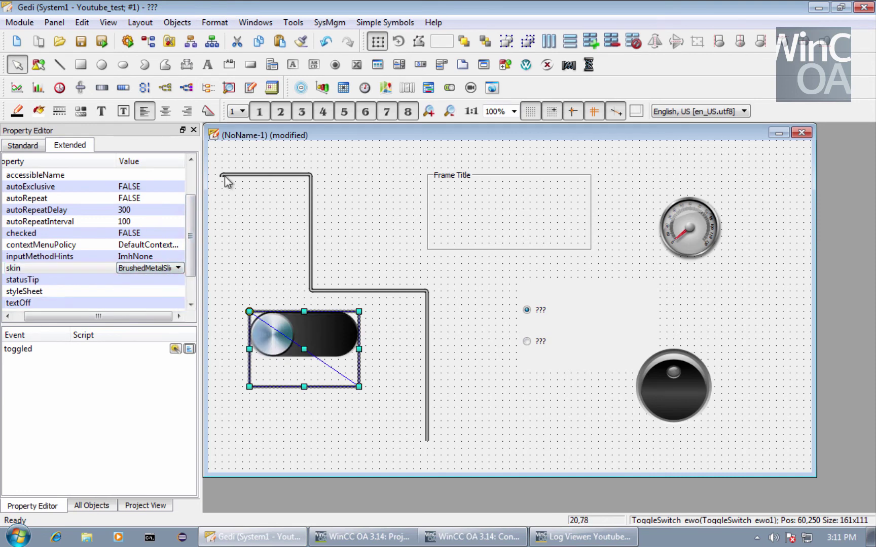
- Save the panel as test.pnl, which launches QuickTest
click(101, 41)
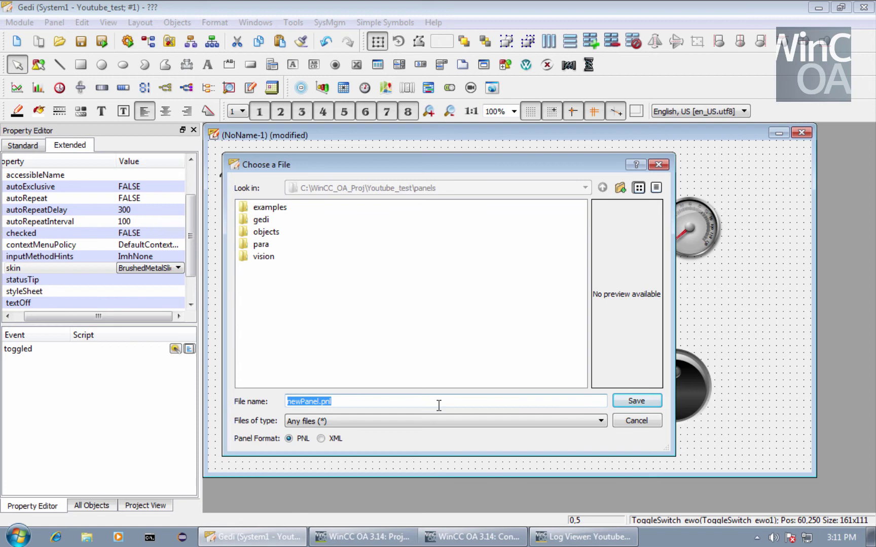
text(test)
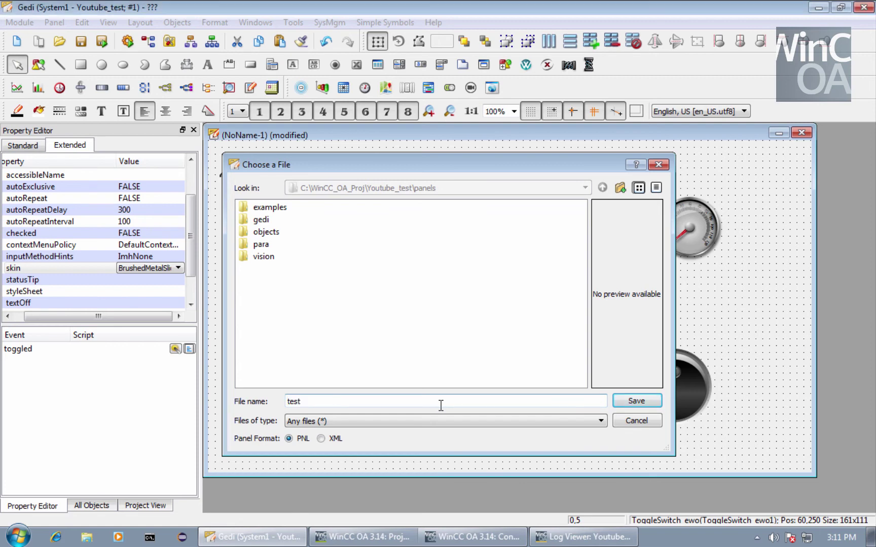
click(647, 398)
- In the QuickTest run, flip the toggle switch on and back off, then close the test window
click(209, 339)
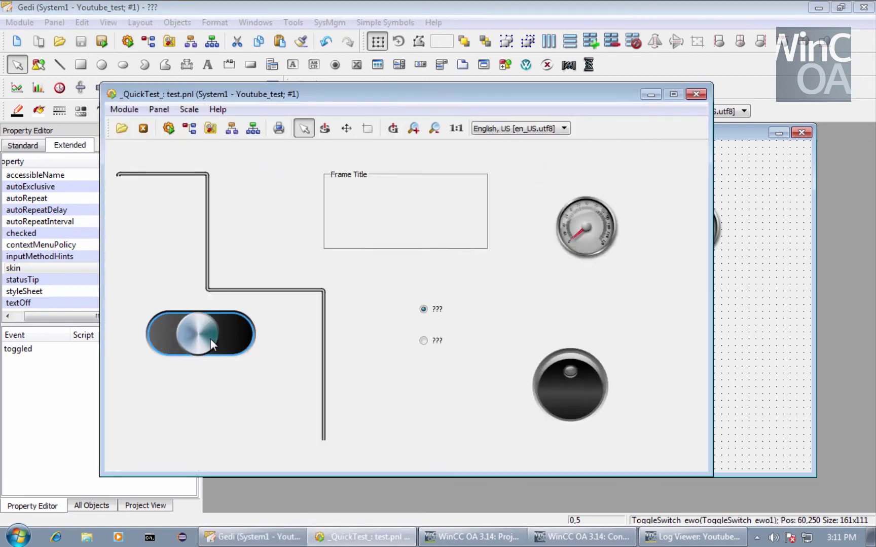
click(210, 339)
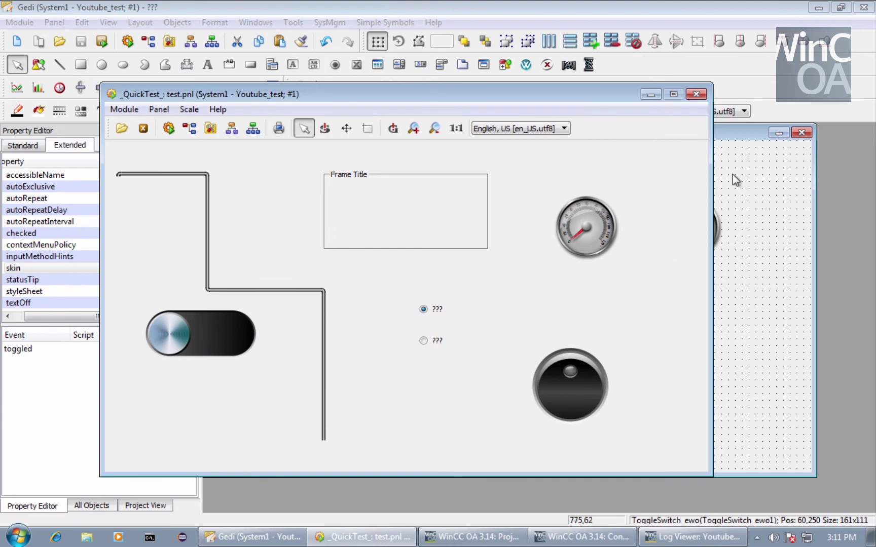
click(696, 95)
click(471, 88)
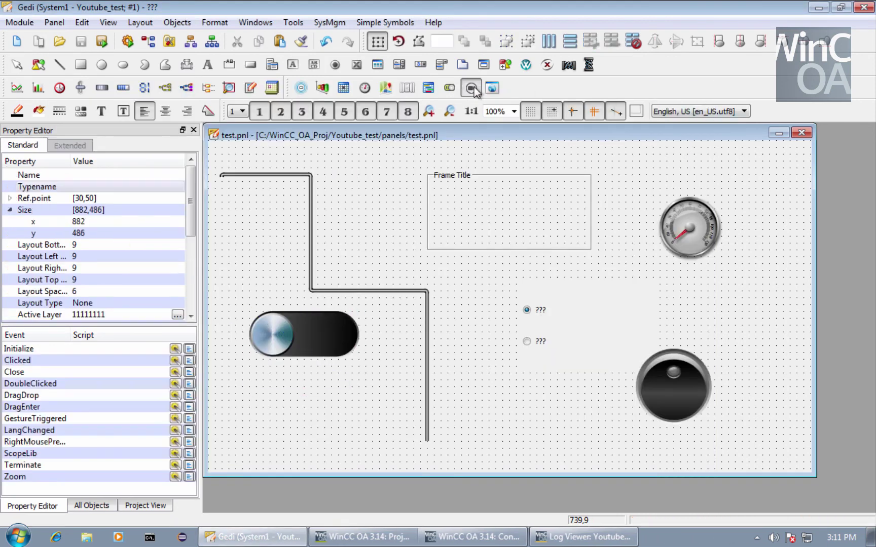
- Draw a video object below the frame and a 221×131 WebView object to the frame's left
drag(448, 250, 570, 375)
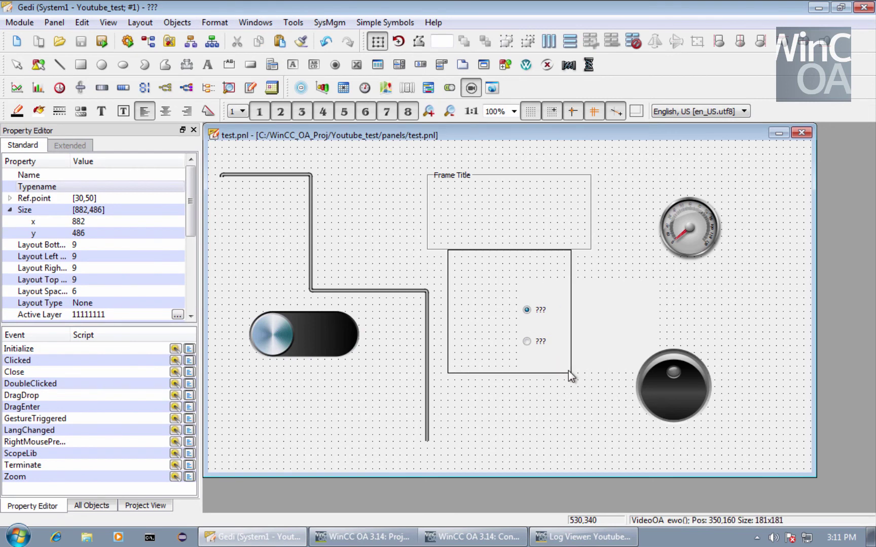
click(496, 402)
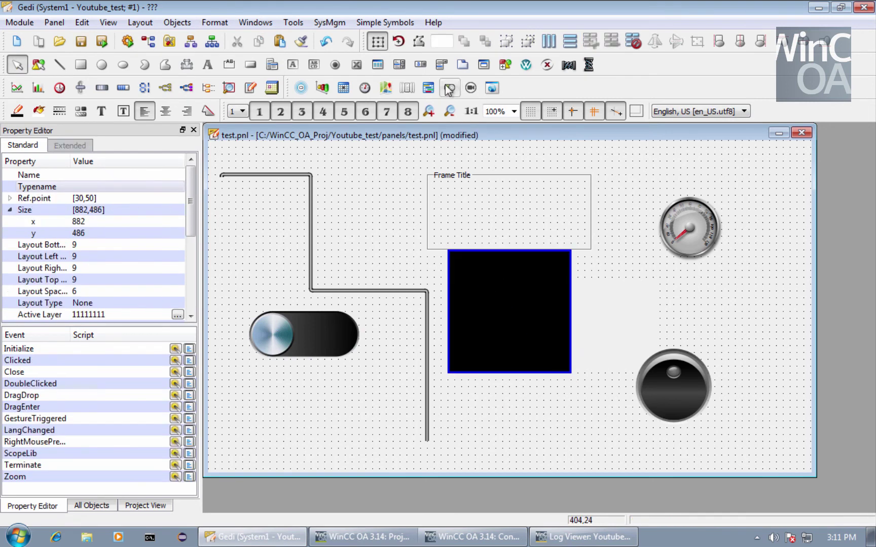
click(491, 88)
drag(311, 202, 461, 291)
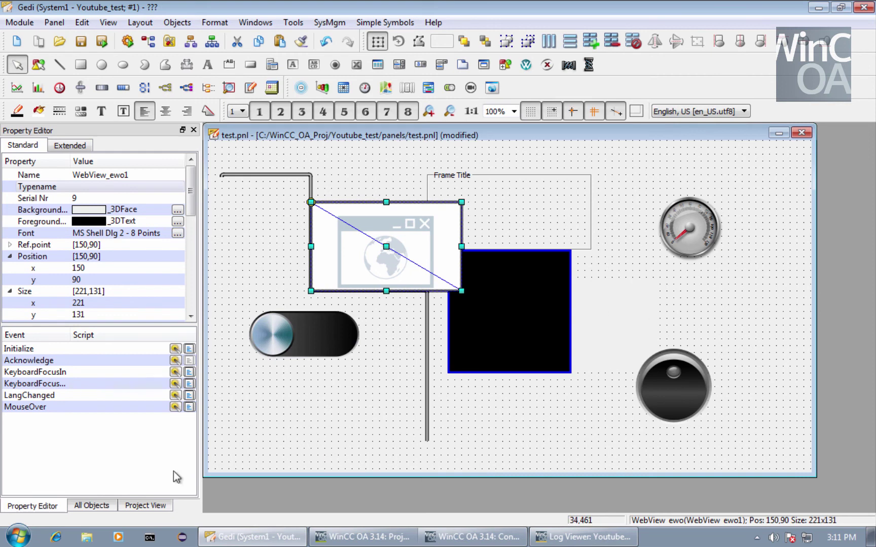
click(93, 504)
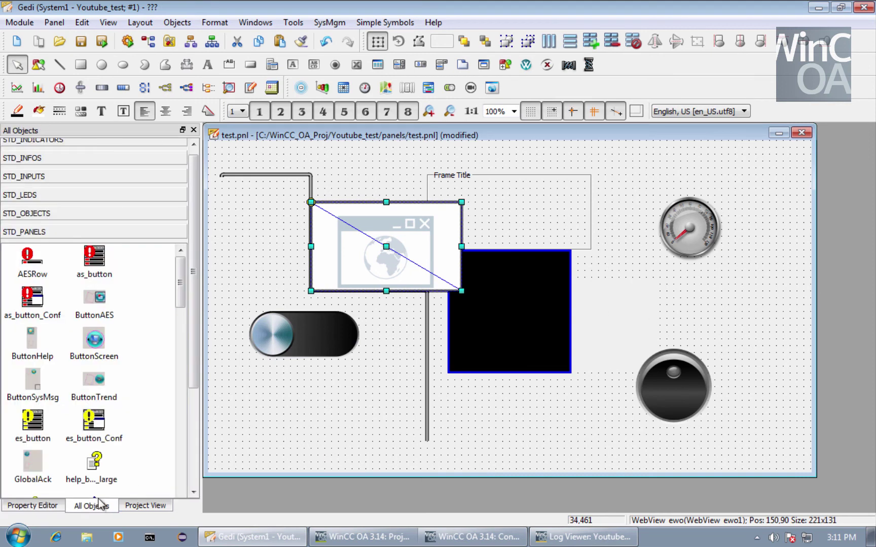
click(43, 507)
click(189, 349)
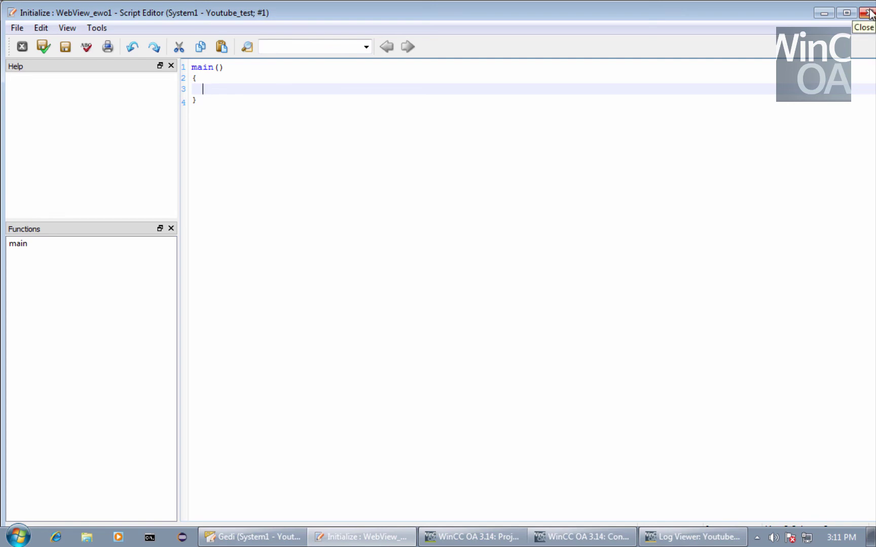
click(869, 15)
click(301, 326)
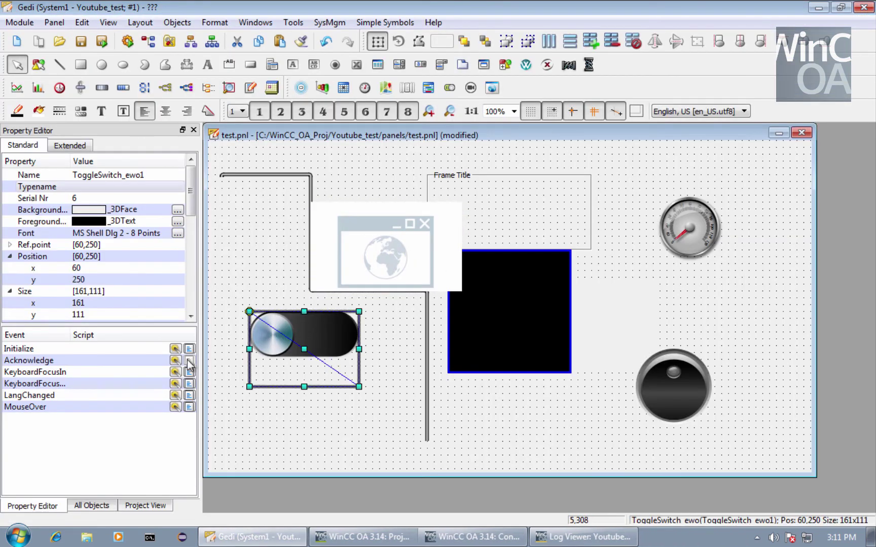
click(502, 314)
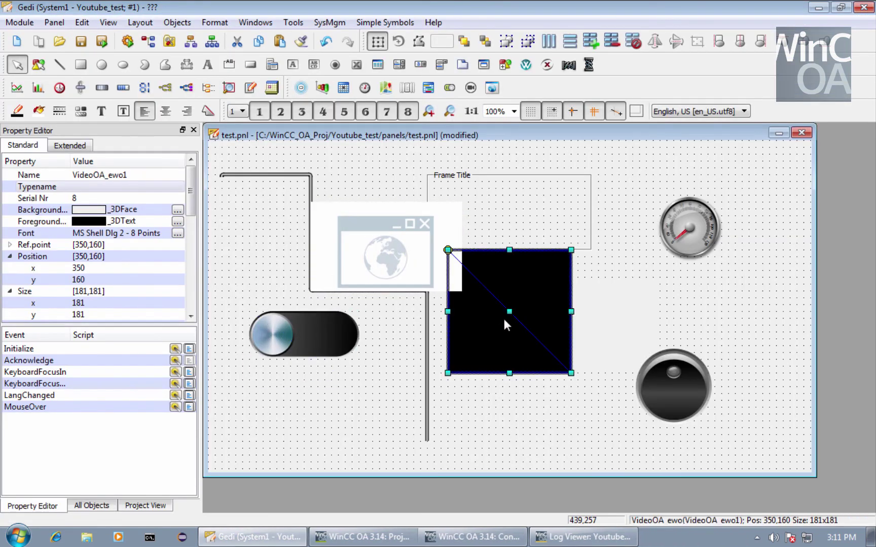
click(175, 349)
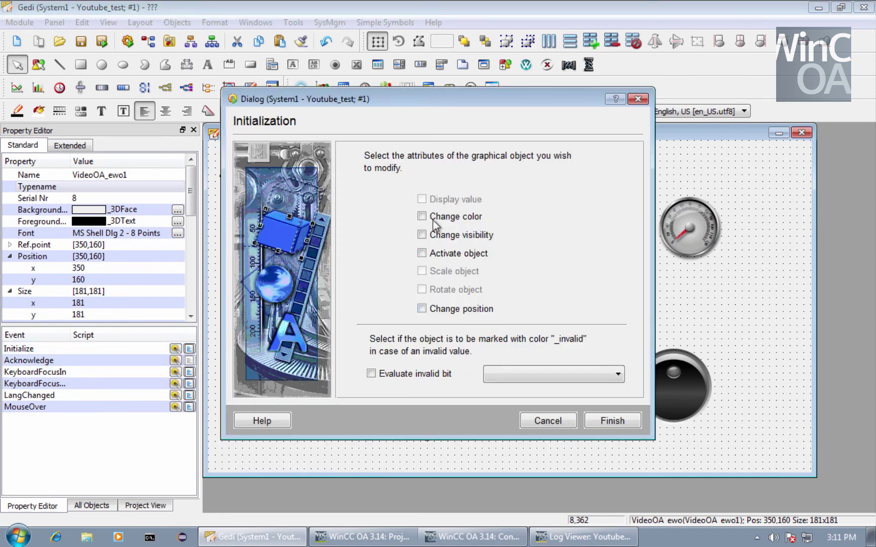
click(619, 425)
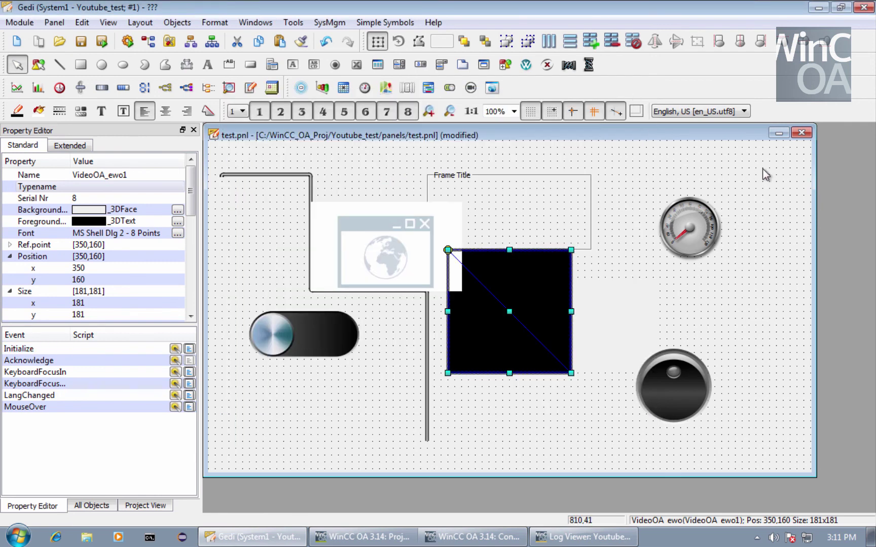